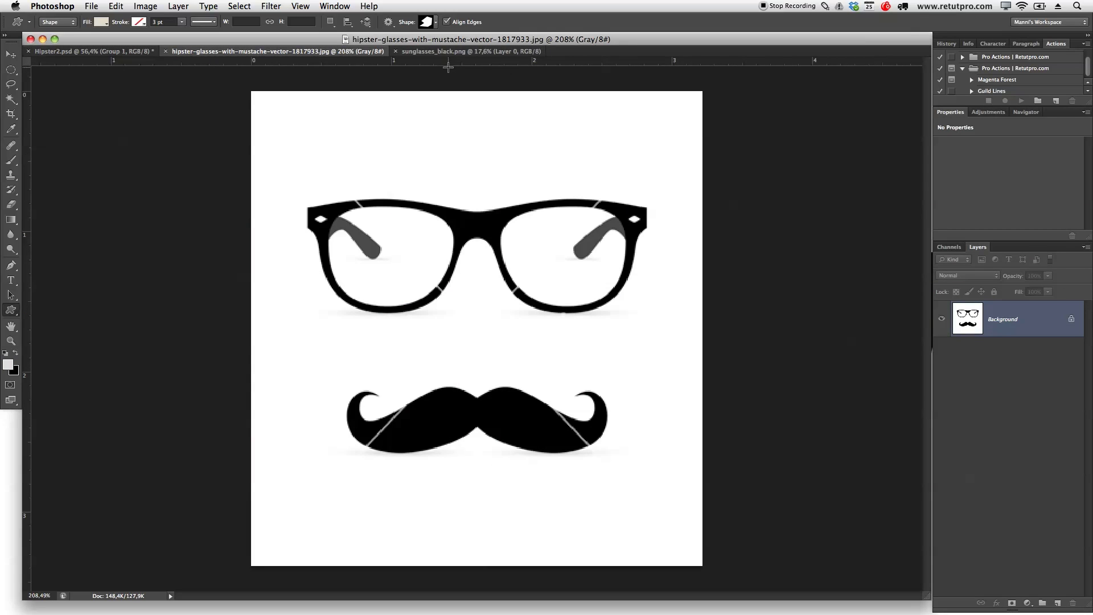
Compare sunglasses_black.png with the low-resolution hipster glasses and mustache image, examining their frame edges up close.
click(429, 52)
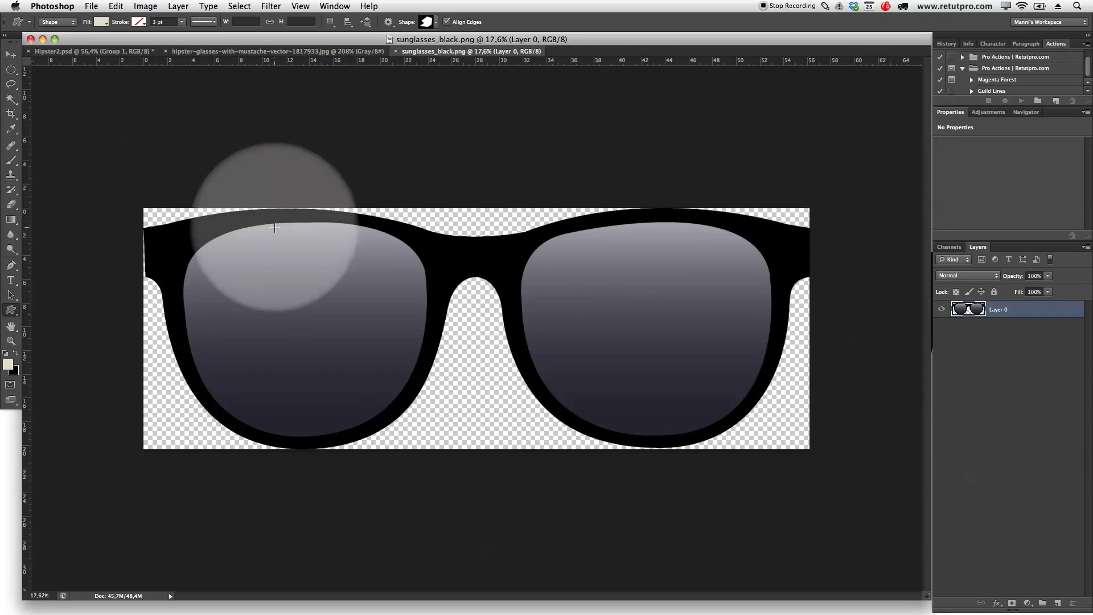
key(z)
drag(353, 225, 432, 220)
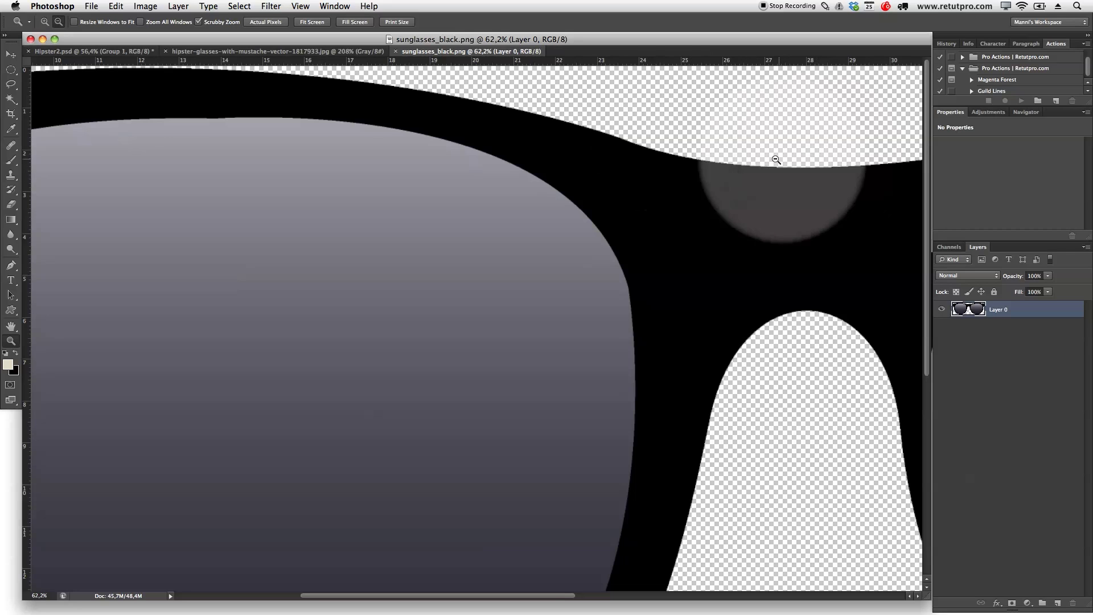
click(337, 51)
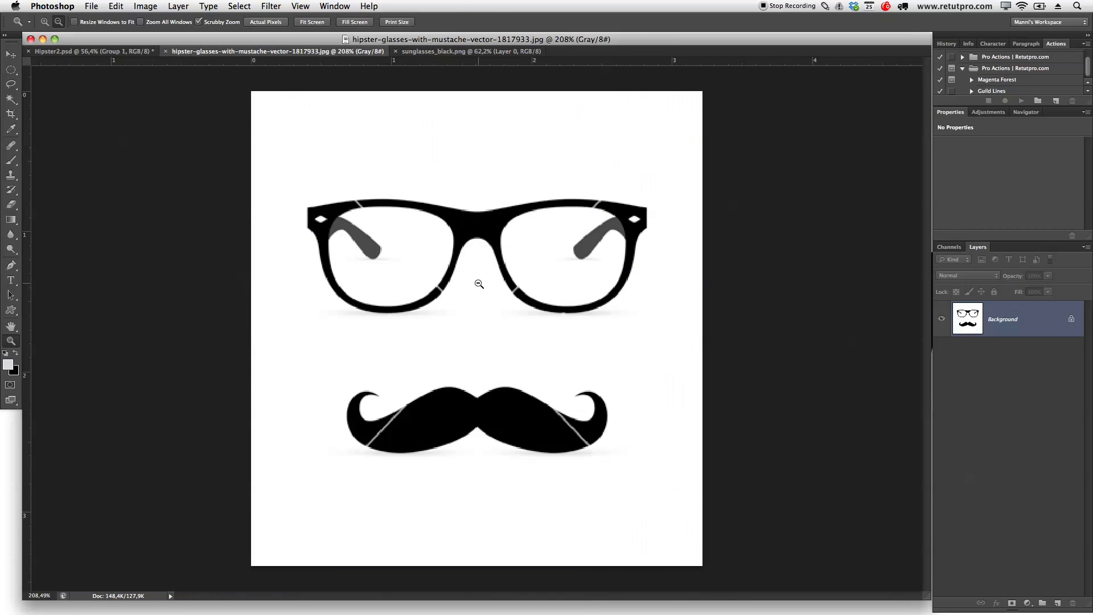
click(432, 212)
drag(432, 212, 496, 242)
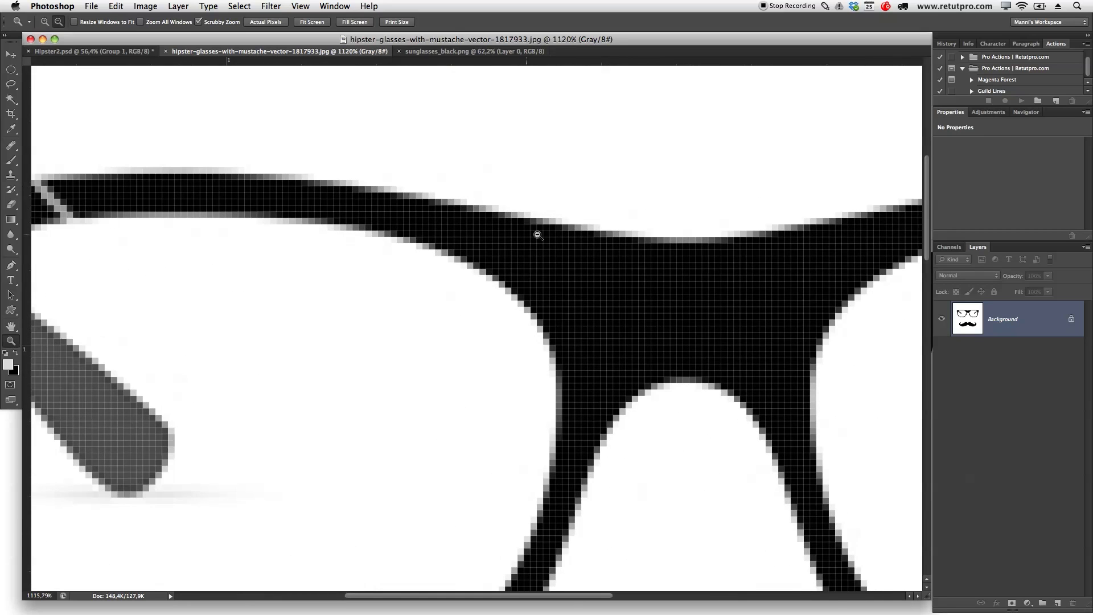
drag(484, 289, 459, 285)
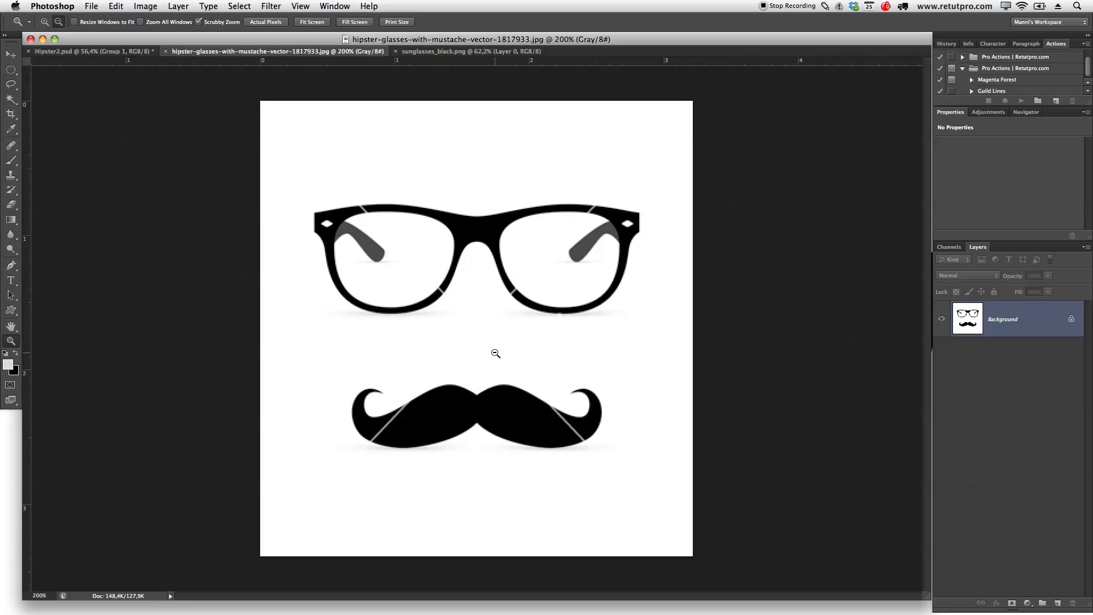
click(433, 51)
drag(533, 288, 486, 283)
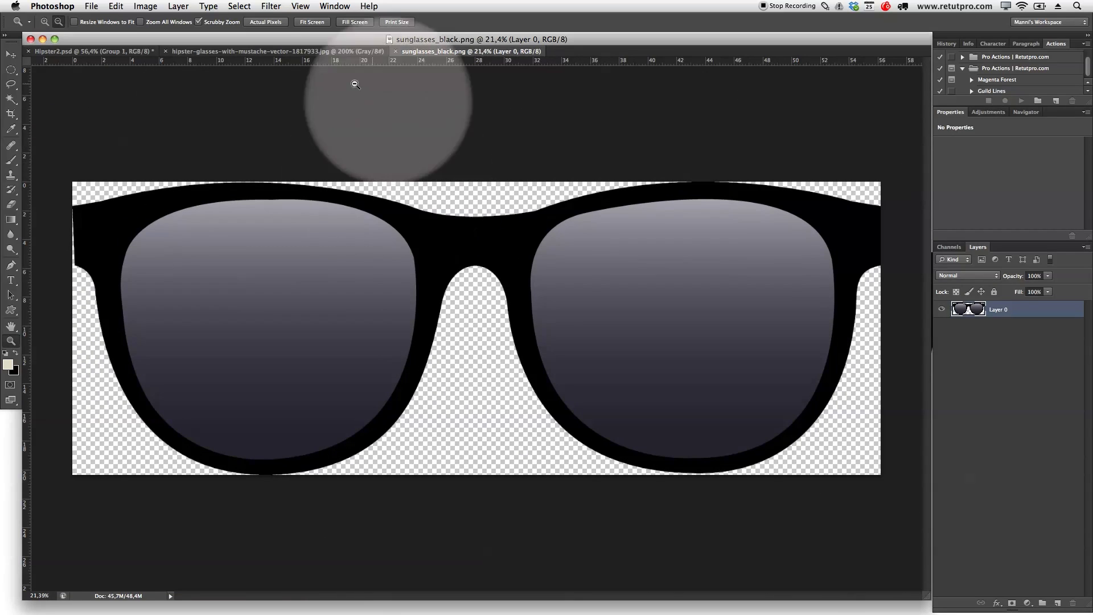
Float sunglasses_black.png in its own window and close the hipster glasses and mustache image.
drag(437, 52, 516, 174)
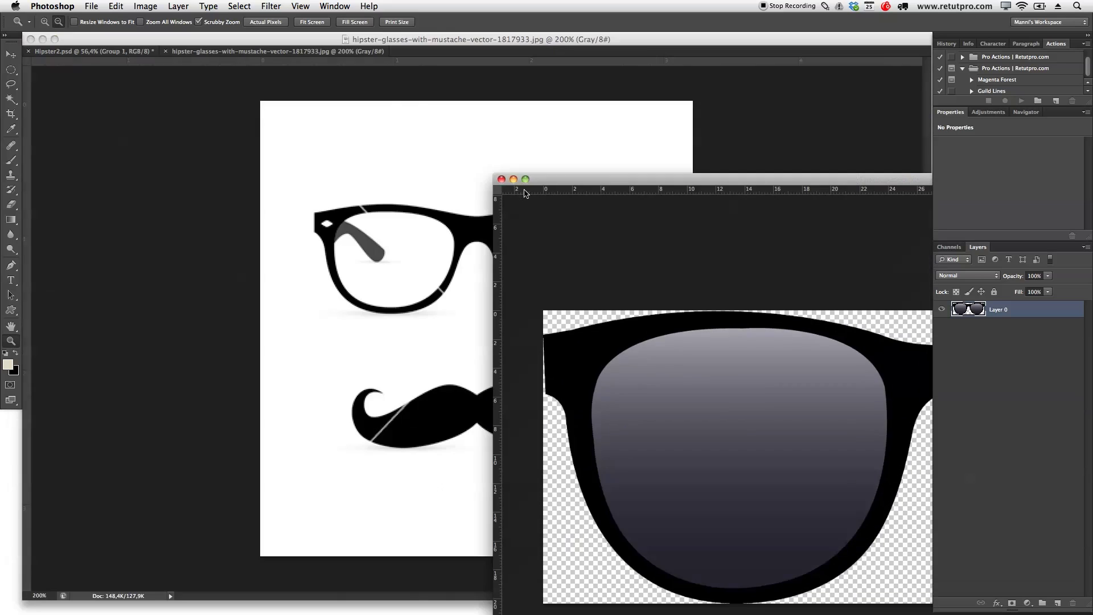
click(276, 67)
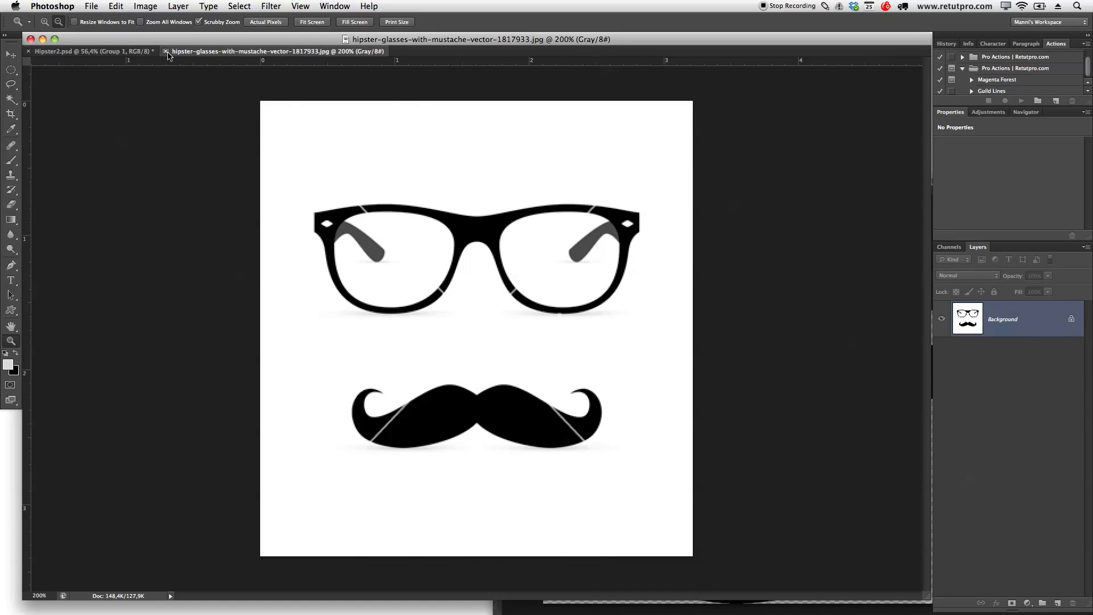
click(166, 51)
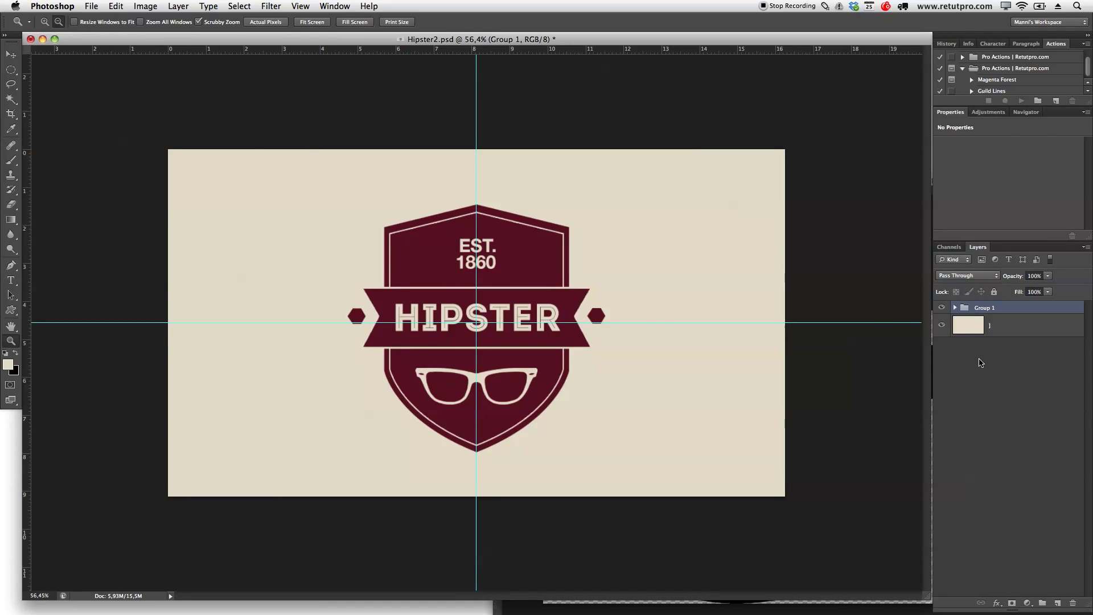
Hide Group 1 containing the Hipster badge in Hipster2.psd.
click(949, 309)
click(942, 308)
alt+click(437, 403)
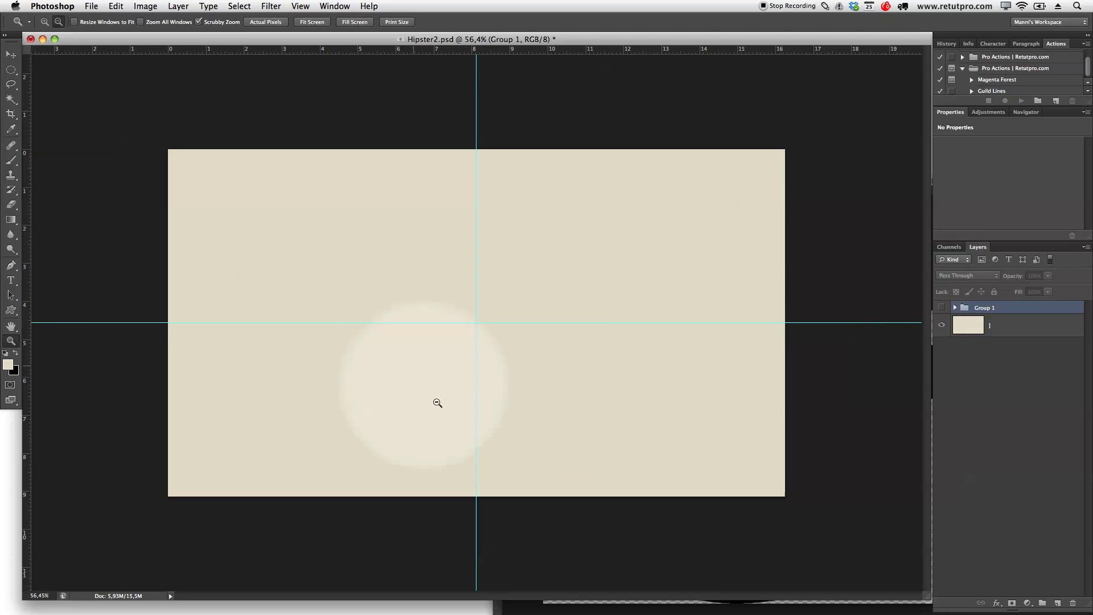
Copy the sunglasses layer from sunglasses_black.png into Hipster2.psd and close the sunglasses image.
click(548, 605)
drag(973, 312, 387, 221)
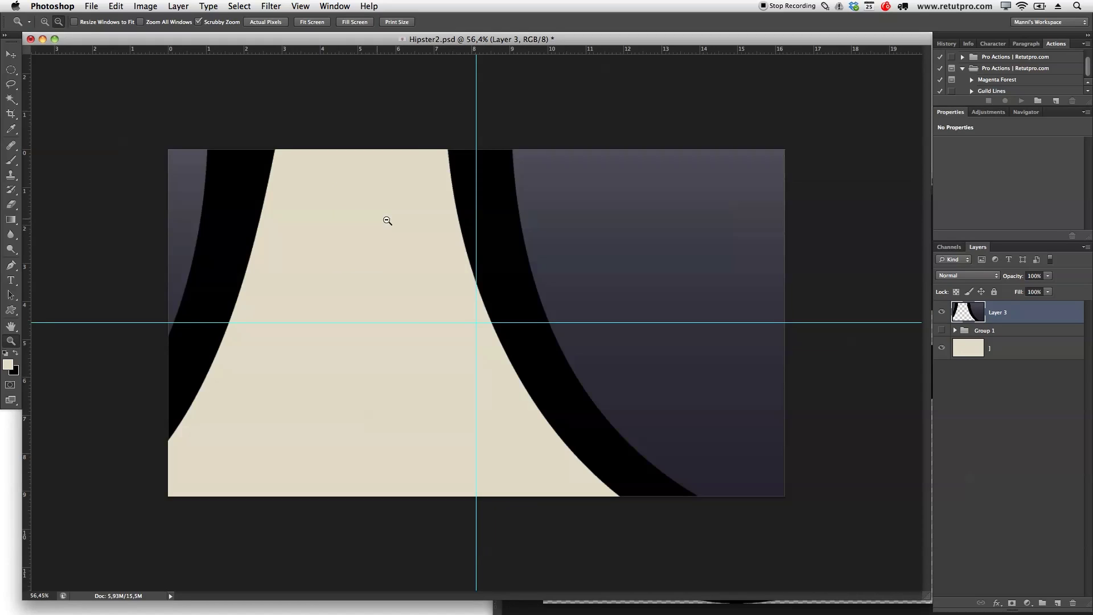
click(780, 608)
click(512, 179)
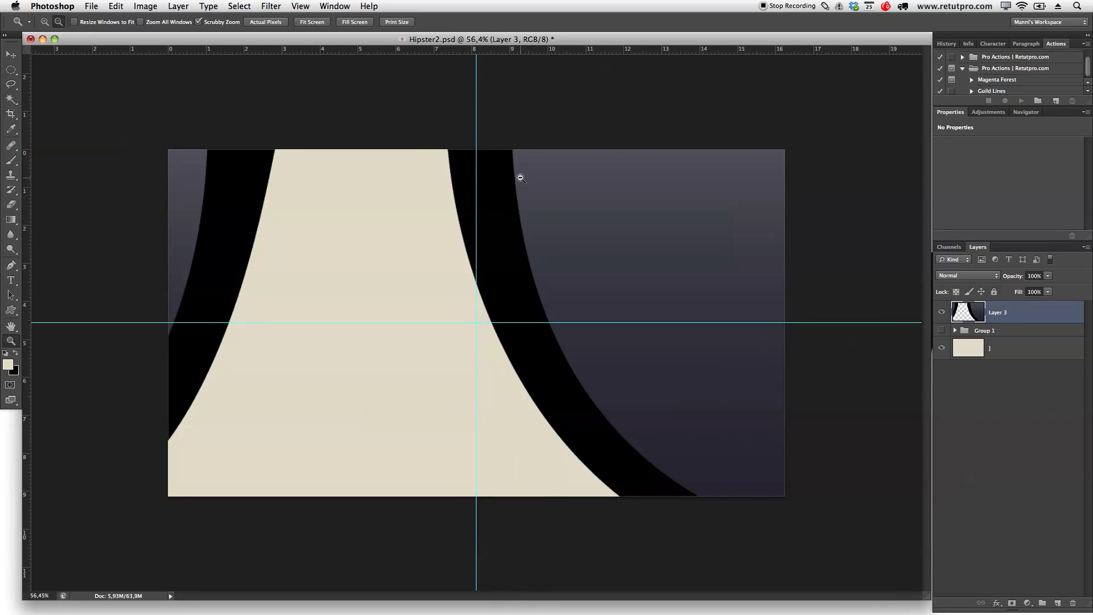
Show the document in full-screen mode, then scale the sunglasses down to fit the canvas and center them on the vertical guide.
key(f)
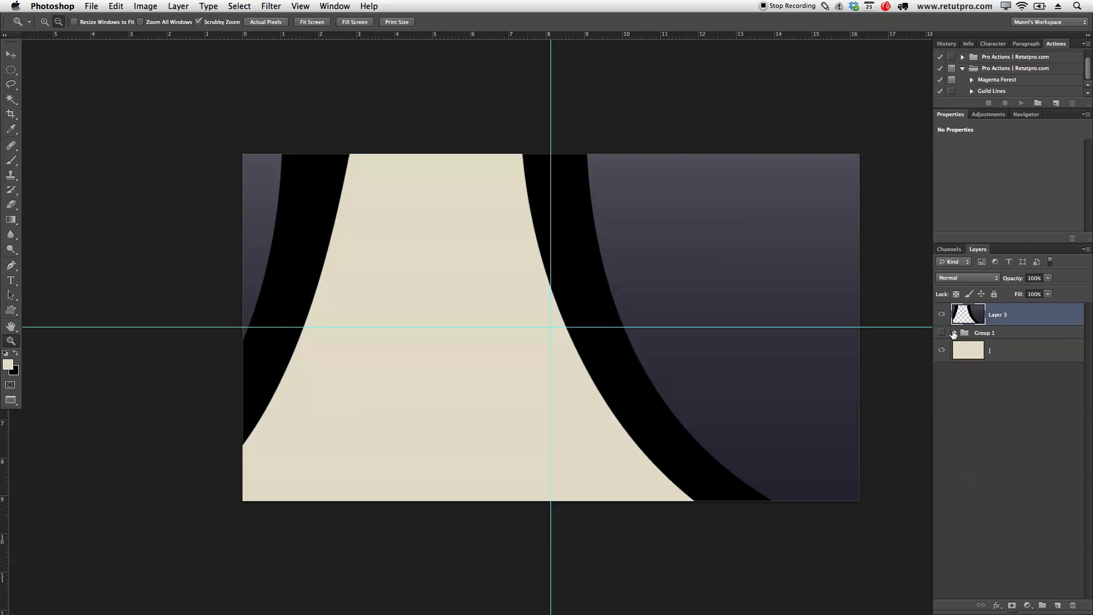
drag(628, 345, 570, 333)
drag(702, 313, 631, 340)
drag(659, 400, 647, 400)
drag(676, 345, 654, 345)
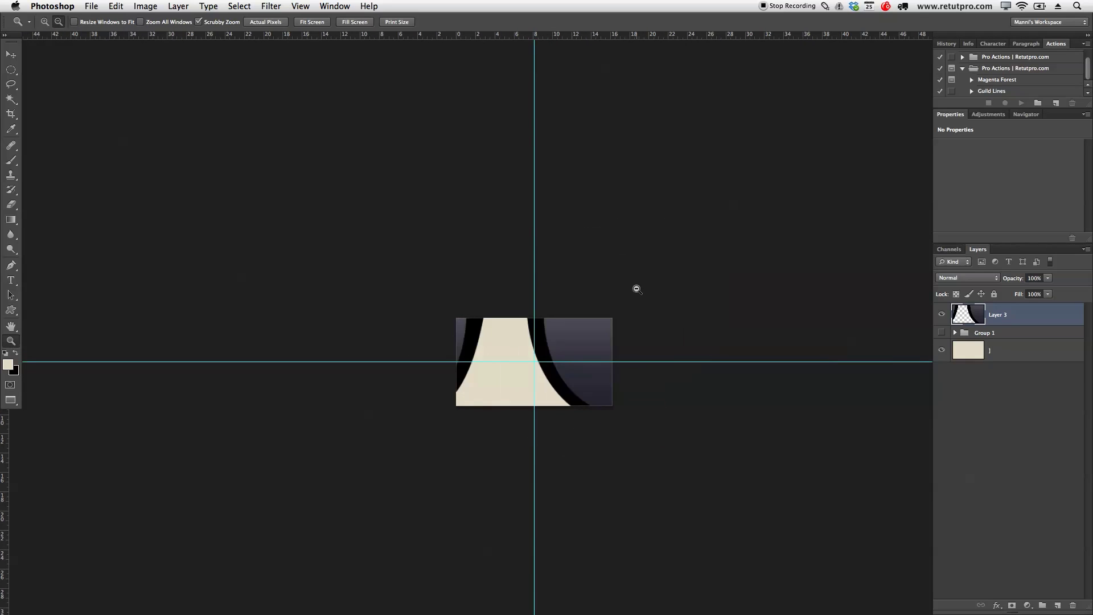
key(super+t)
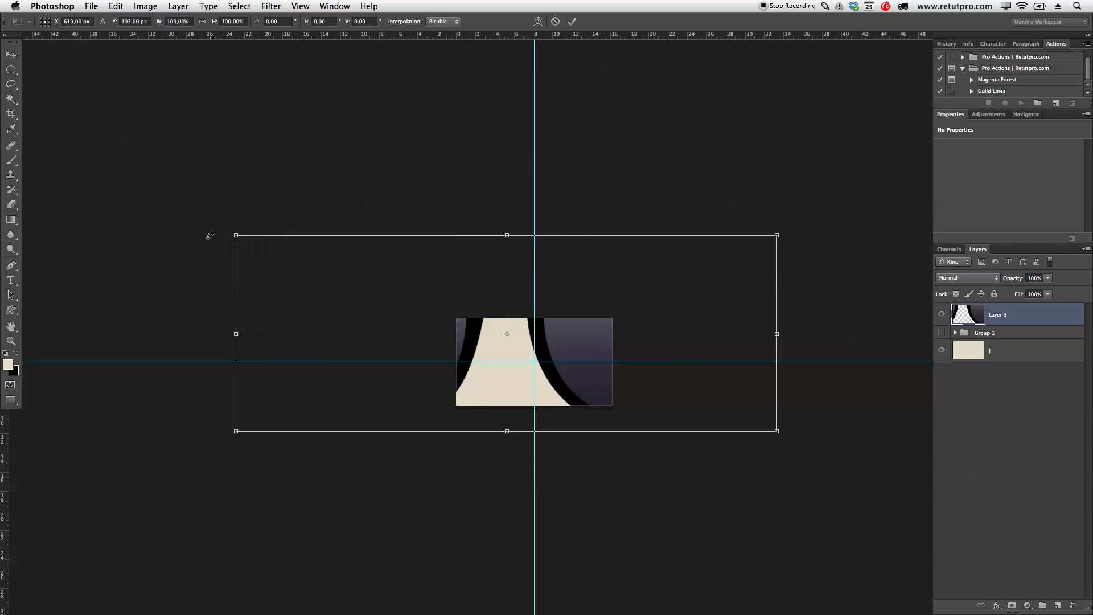
drag(237, 236, 478, 335)
drag(777, 431, 627, 381)
drag(580, 343, 563, 350)
click(571, 22)
Rename the sunglasses layer as Glasses.
key(z)
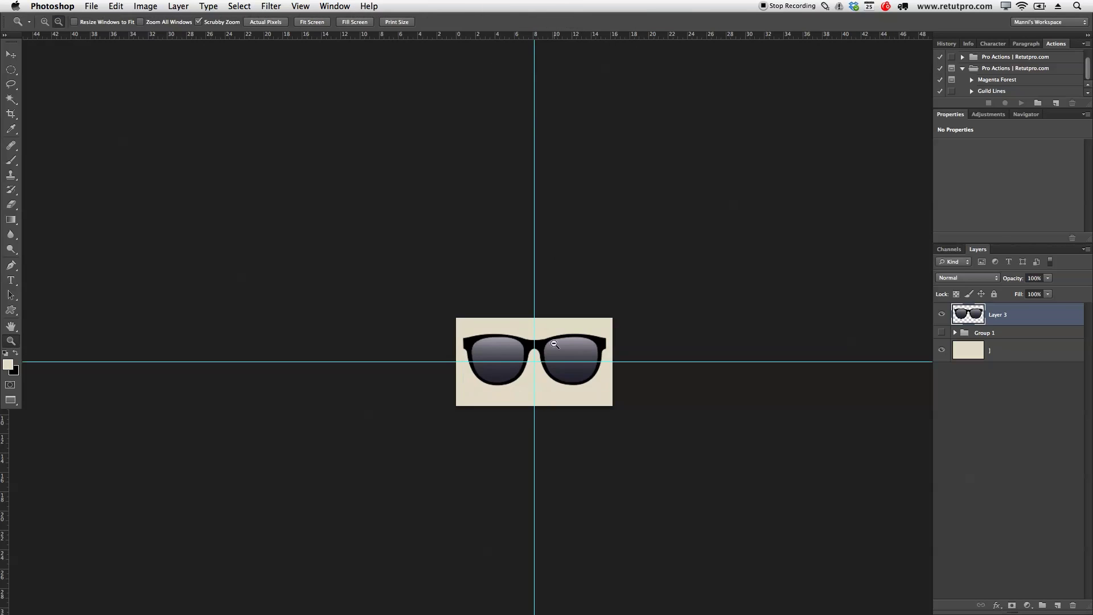
mouse_move(564, 381)
mouse_down()
mouse_move(620, 378)
mouse_move(604, 346)
mouse_move(556, 347)
mouse_move(569, 375)
mouse_up()
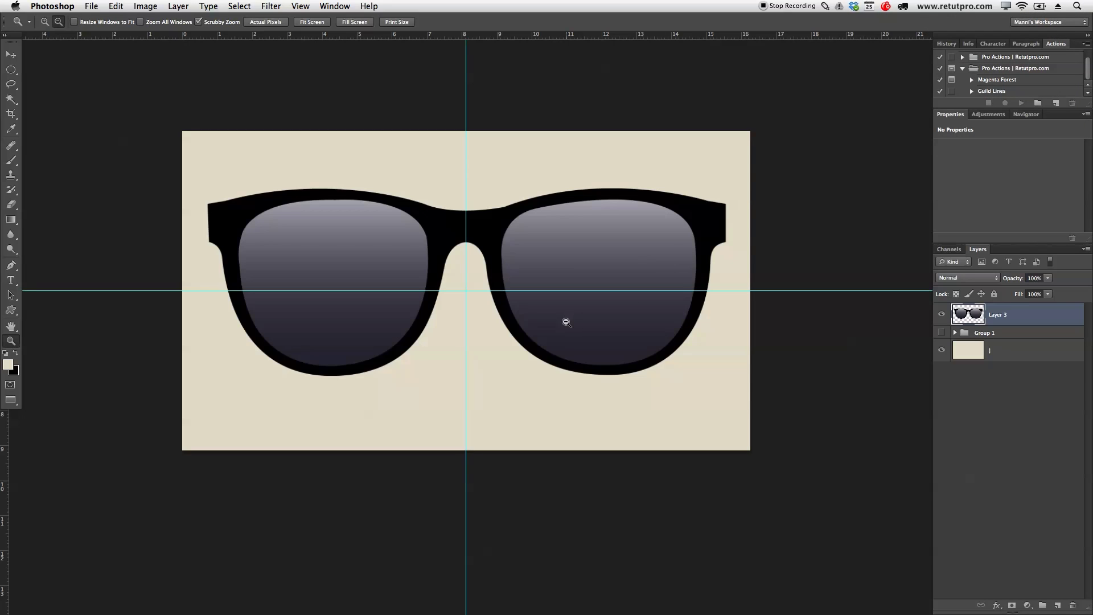
drag(550, 325, 588, 353)
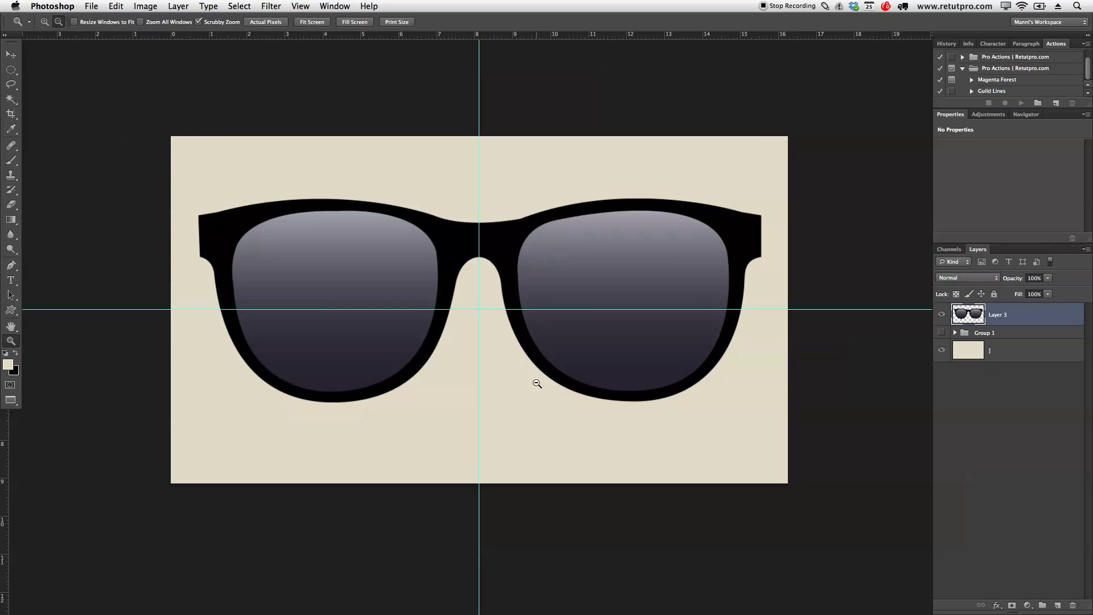
drag(536, 384, 556, 383)
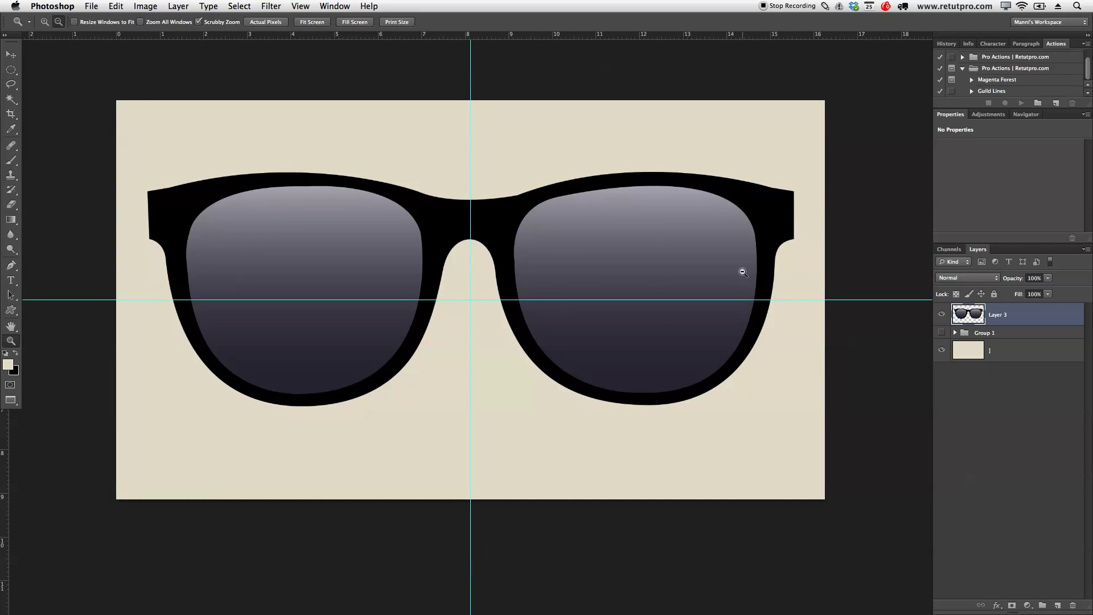
click(794, 202)
drag(477, 285, 496, 290)
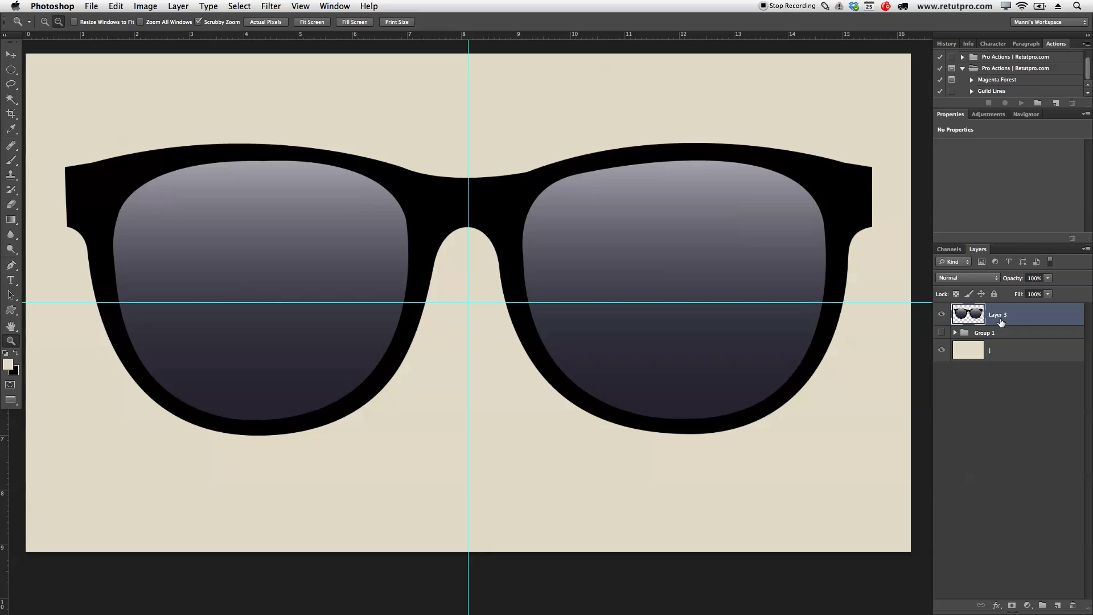
text(Glassesv)
Move the glasses down so they sit near the lower edge of the canvas, still centered on the vertical guide.
drag(603, 216, 609, 316)
scroll(641, 330, down, 2)
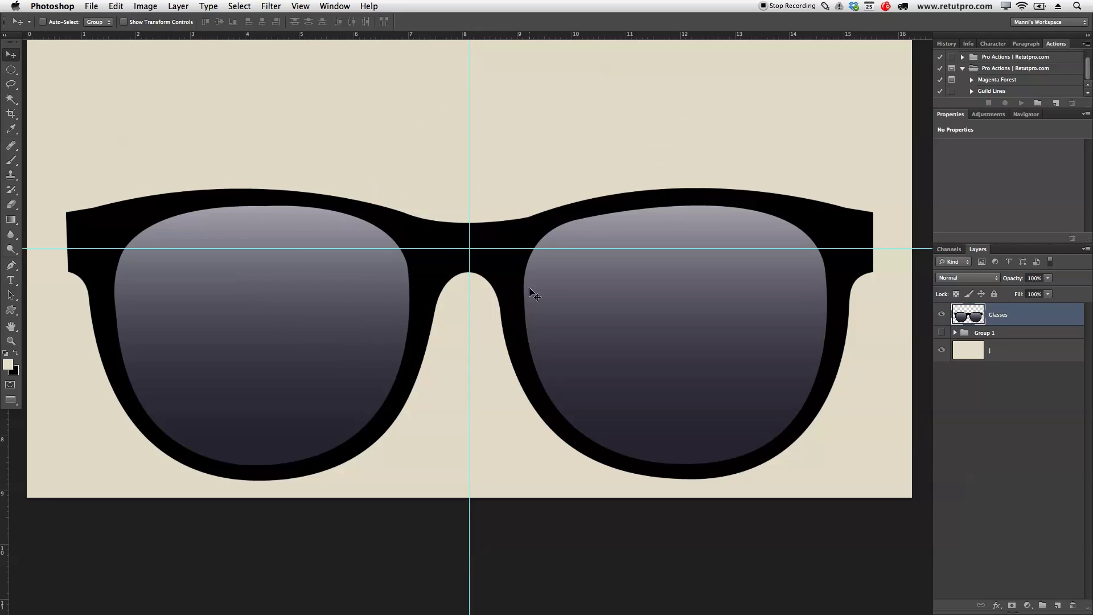
drag(566, 317, 676, 202)
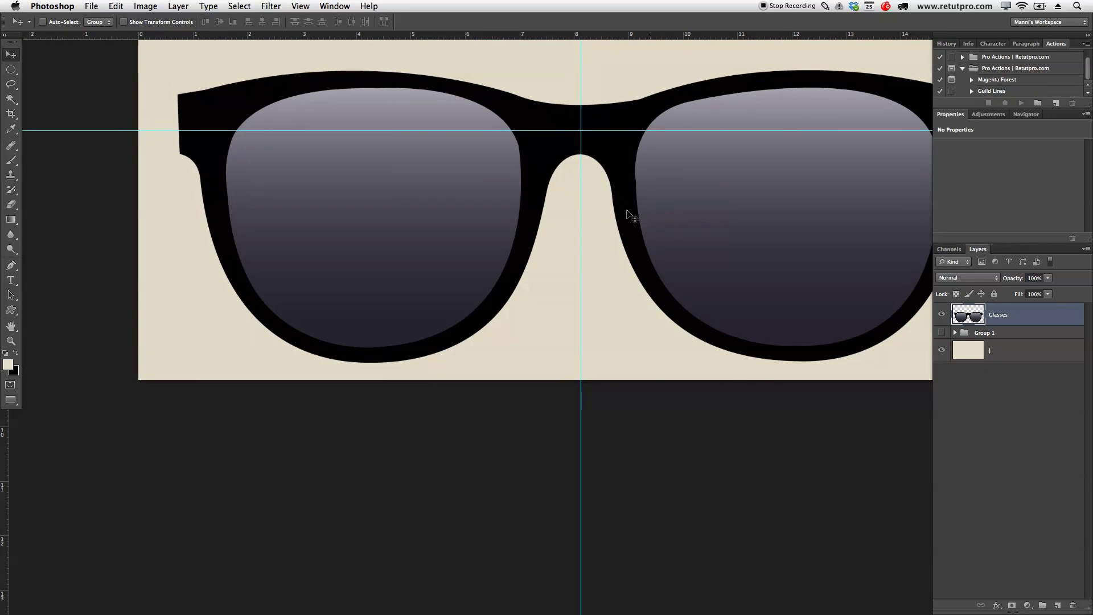
Start a Pen path at the vertical guide on the bridge's upper edge and trace the frame's top edge above the left lens.
key(z)
drag(499, 170, 586, 278)
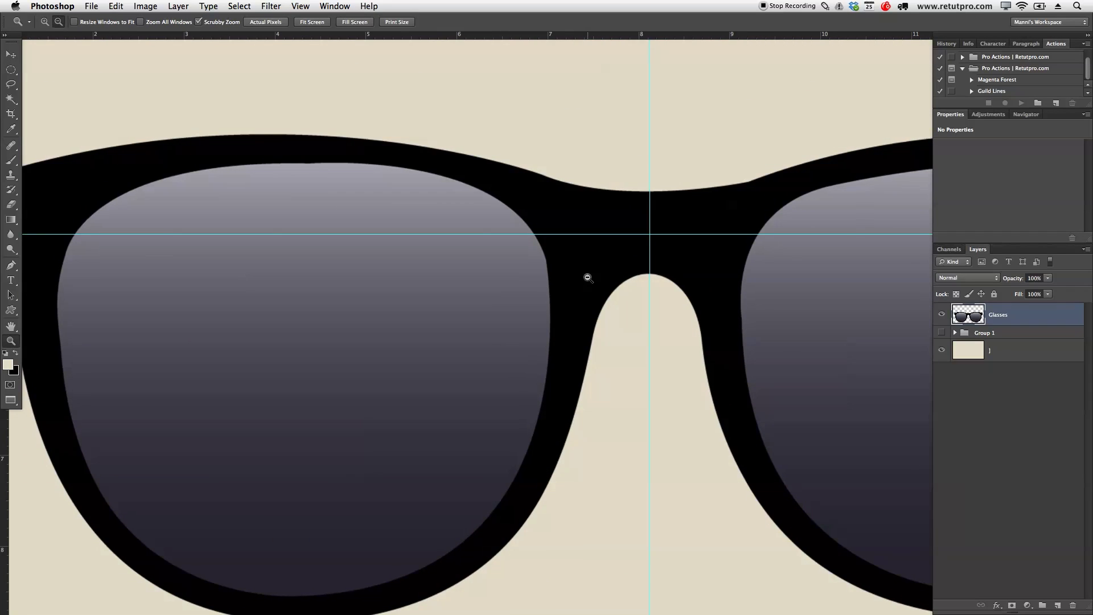
drag(665, 225, 704, 225)
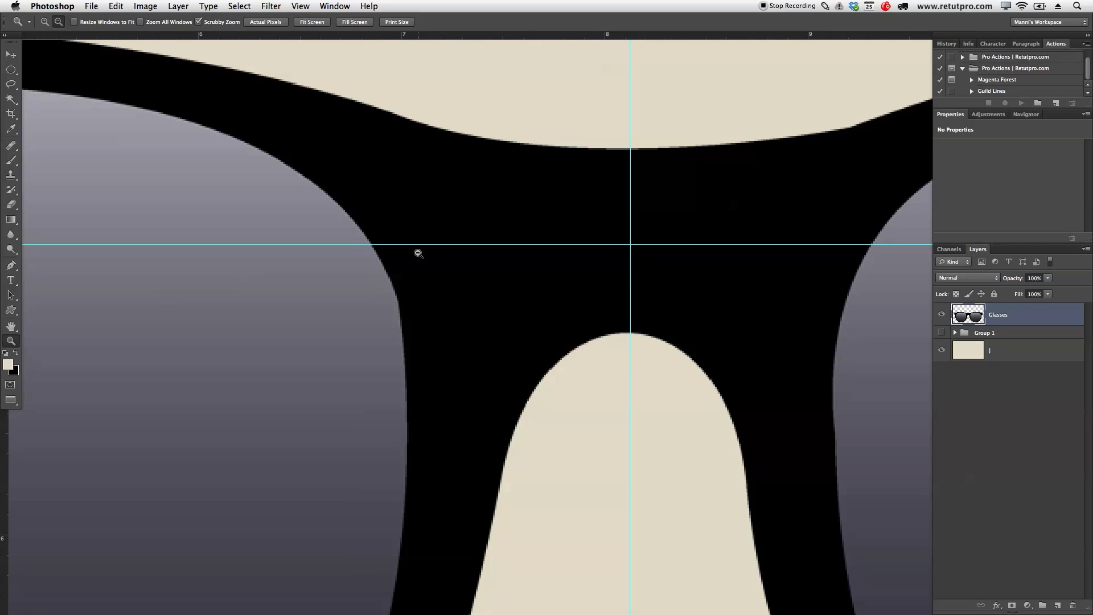
key(p)
drag(647, 171, 774, 224)
drag(598, 163, 557, 152)
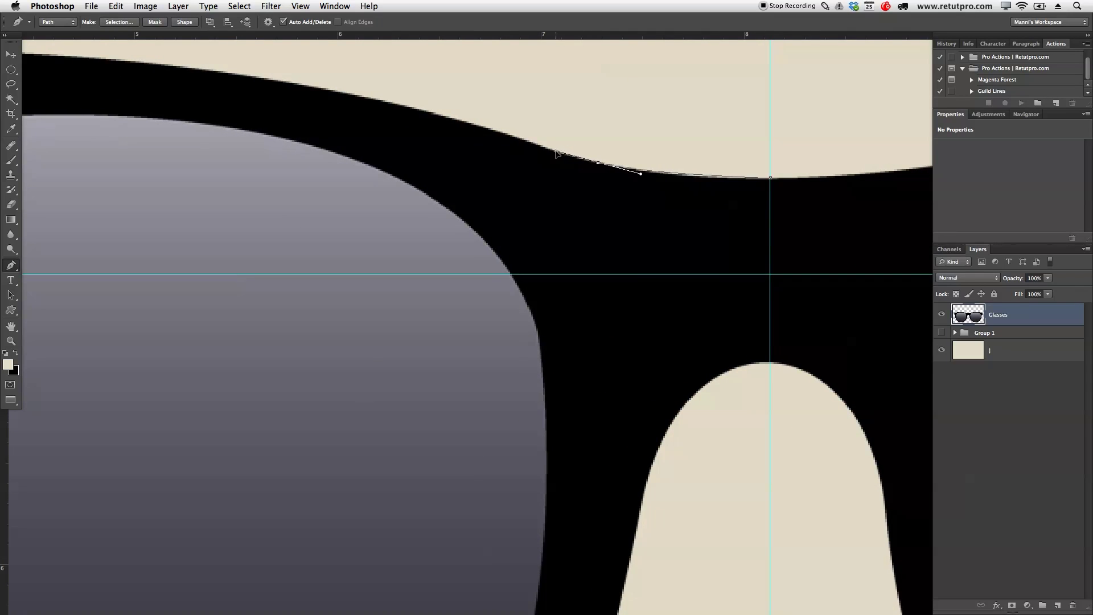
drag(313, 117, 372, 136)
scroll(479, 196, up, 3)
scroll(479, 196, left, 6)
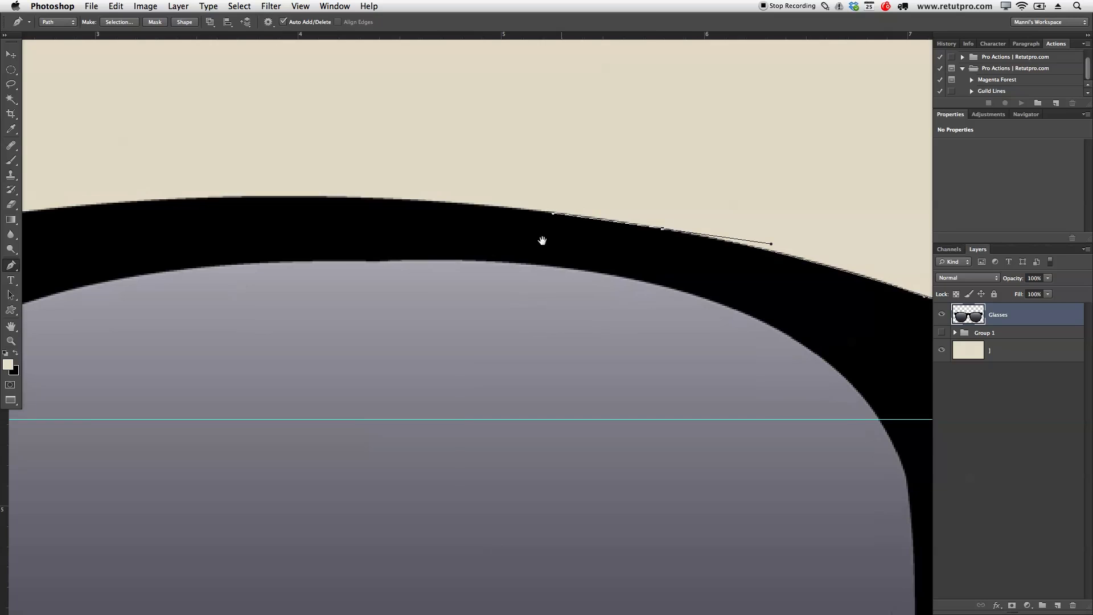
drag(255, 198, 117, 201)
scroll(370, 236, left, 9)
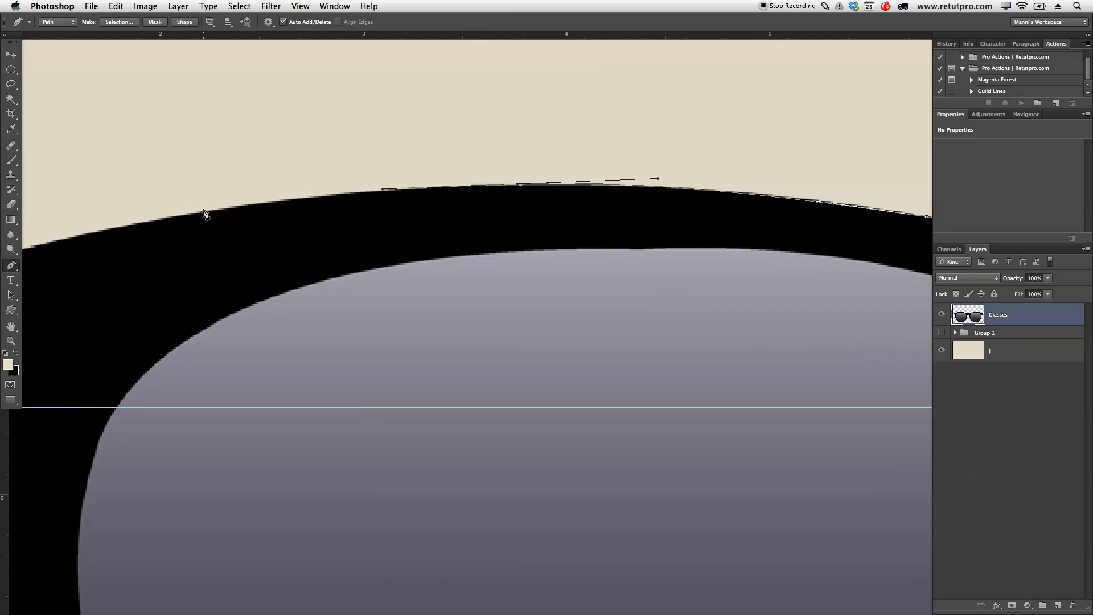
Continue the path around the frame's upper-left end, placing anchors at the outer corner and the lower hinge corner.
scroll(493, 234, left, 8)
scroll(493, 234, down, 2)
drag(401, 173, 324, 188)
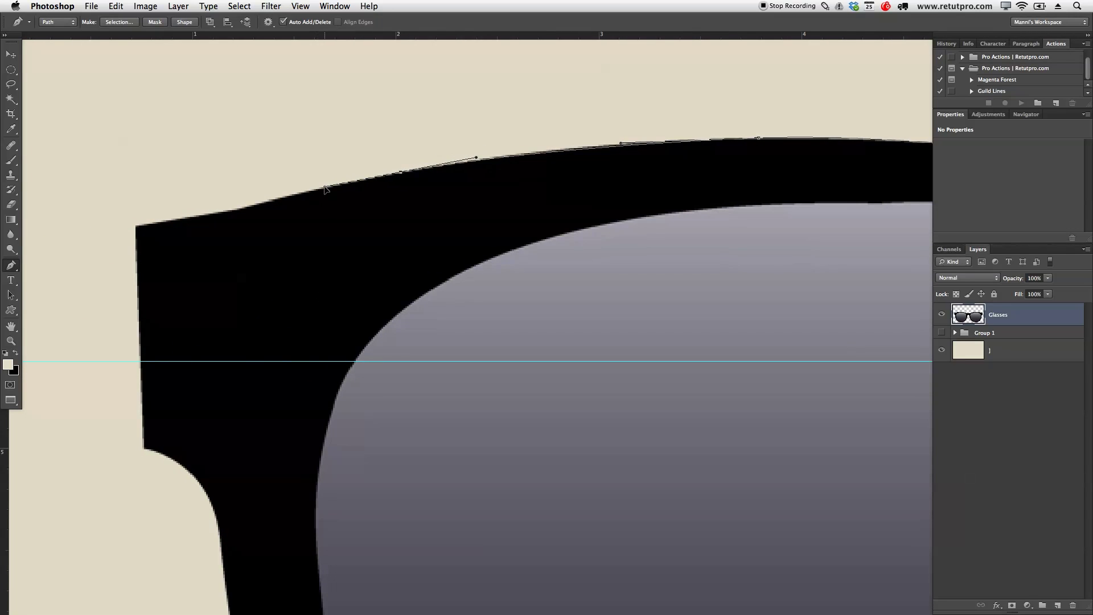
scroll(327, 194, left, 3)
scroll(327, 194, down, 1)
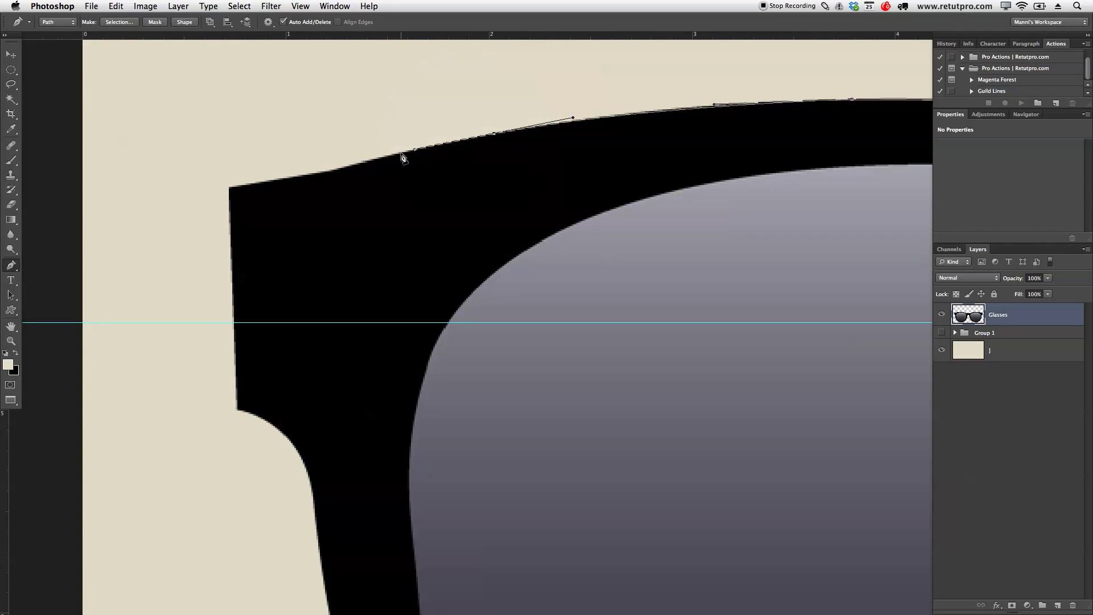
click(272, 181)
click(230, 185)
click(238, 411)
Trace the path from the left hinge corner down the outer edge of the left rim.
drag(381, 394, 308, 182)
scroll(259, 190, down, 3)
scroll(259, 190, right, 1)
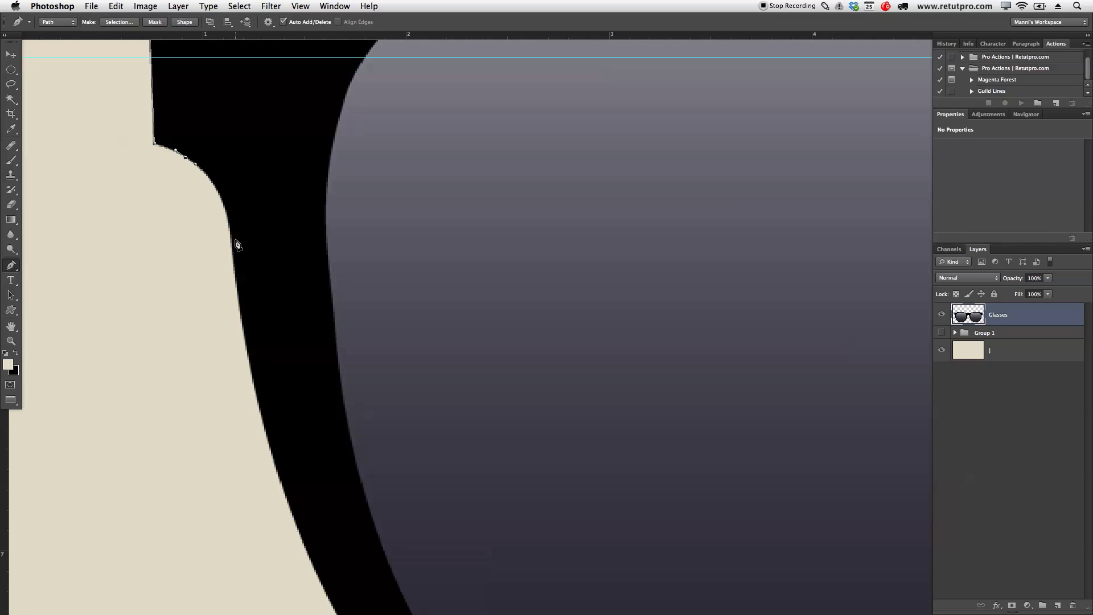
drag(232, 245, 266, 125)
drag(266, 354, 297, 439)
drag(298, 439, 232, 160)
mouse_move(349, 334)
mouse_down()
mouse_move(408, 390)
mouse_move(348, 332)
mouse_up()
drag(409, 388, 384, 368)
Trace the path along the bottom curve of the left rim toward the nose side.
drag(569, 473, 534, 330)
drag(539, 335, 645, 362)
drag(825, 364, 634, 291)
drag(454, 289, 392, 276)
mouse_move(640, 291)
mouse_down()
mouse_move(784, 275)
mouse_move(628, 278)
mouse_up()
drag(627, 278, 563, 283)
drag(740, 217, 812, 171)
drag(832, 237, 655, 336)
Trace the path up the left rim's nose side and over the arch beneath the bridge.
drag(719, 182, 749, 137)
drag(802, 142, 629, 313)
drag(643, 167, 664, 101)
drag(705, 108, 595, 405)
drag(588, 260, 596, 222)
drag(636, 130, 661, 106)
mouse_move(713, 85)
mouse_down()
mouse_move(761, 78)
mouse_move(694, 87)
mouse_up()
key(super+z)
scroll(695, 85, right, 4)
drag(665, 142, 694, 195)
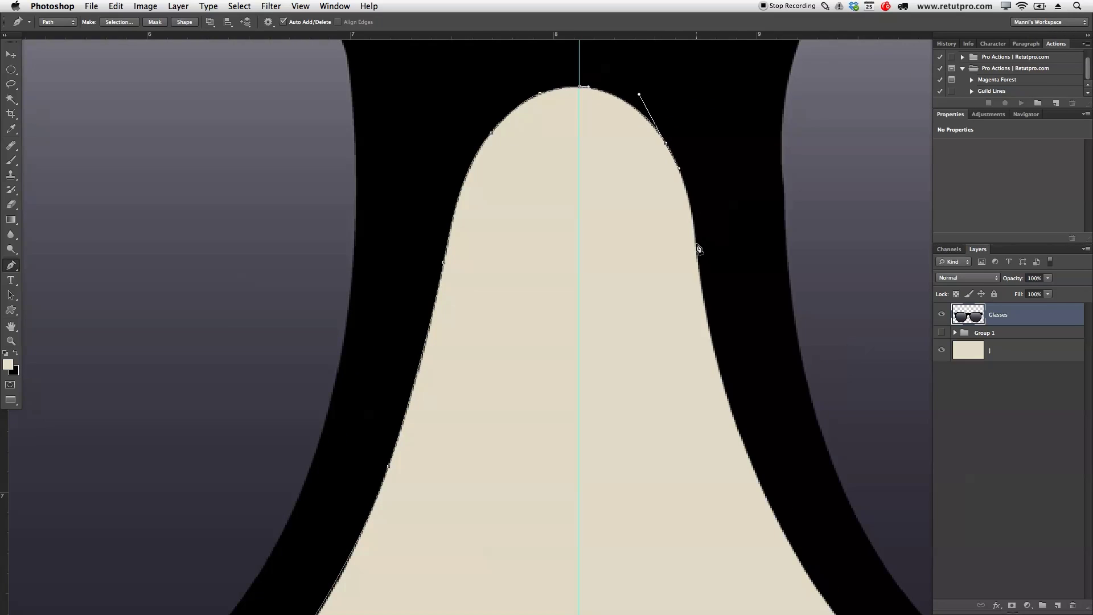
Trace the path down the nose side of the right rim.
drag(696, 246, 704, 294)
drag(733, 297, 648, 168)
drag(644, 274, 664, 331)
drag(713, 469, 571, 260)
drag(636, 319, 494, 186)
drag(623, 289, 645, 301)
drag(705, 344, 532, 224)
Trace the path along the bottom curve of the right rim and up toward its outer side.
drag(731, 259, 894, 275)
drag(687, 329, 464, 350)
drag(694, 289, 793, 273)
drag(914, 247, 989, 215)
drag(917, 222, 496, 317)
drag(662, 232, 710, 183)
drag(760, 200, 578, 343)
Trace the path up the right rim's outer edge and around the right hinge end.
drag(613, 169, 640, 90)
drag(641, 90, 548, 349)
drag(568, 277, 573, 259)
drag(582, 107, 594, 300)
drag(656, 227, 627, 391)
click(627, 222)
Trace the frame's top edge above the right lens back to the bridge and close the path at the vertical guide.
drag(532, 208, 521, 206)
drag(521, 207, 757, 257)
drag(509, 206, 592, 236)
drag(316, 194, 212, 202)
key(super+z)
drag(317, 194, 206, 206)
drag(206, 212, 567, 188)
drag(435, 224, 415, 230)
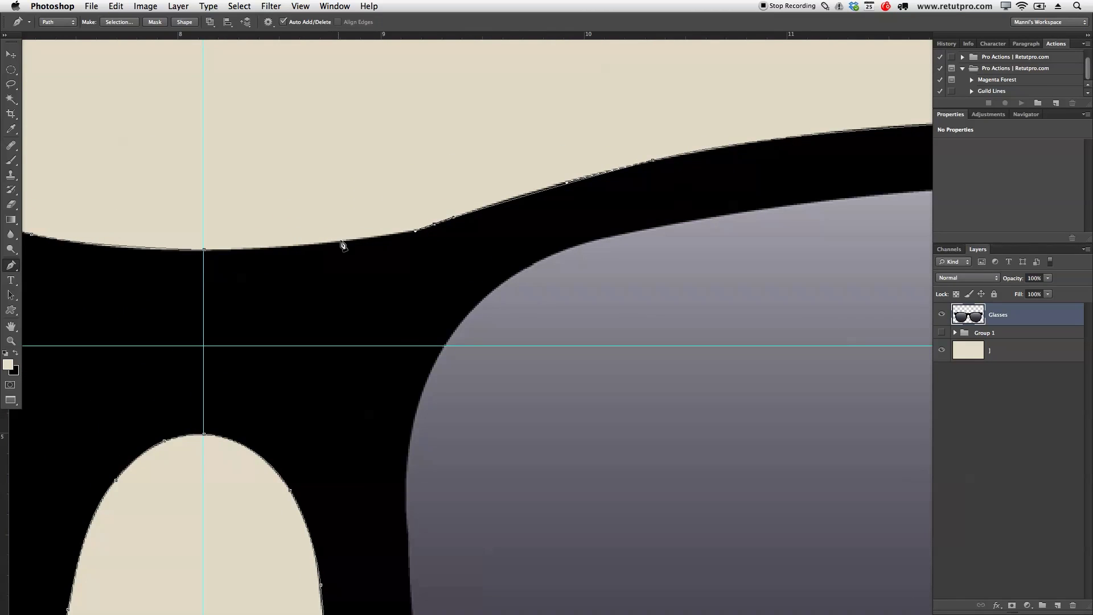
scroll(407, 254, left, 5)
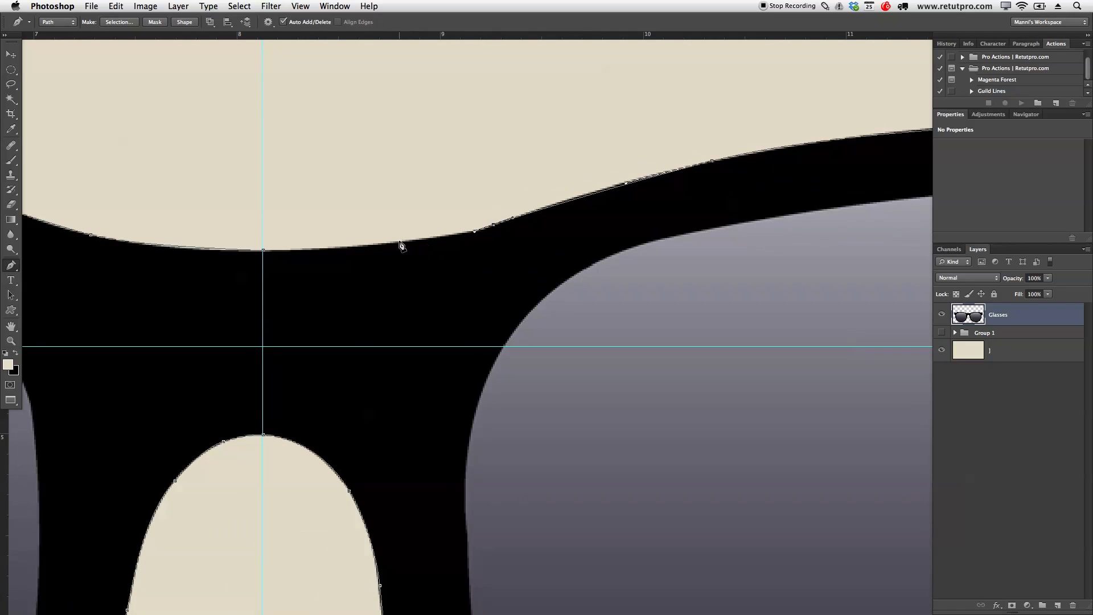
scroll(409, 282, left, 9)
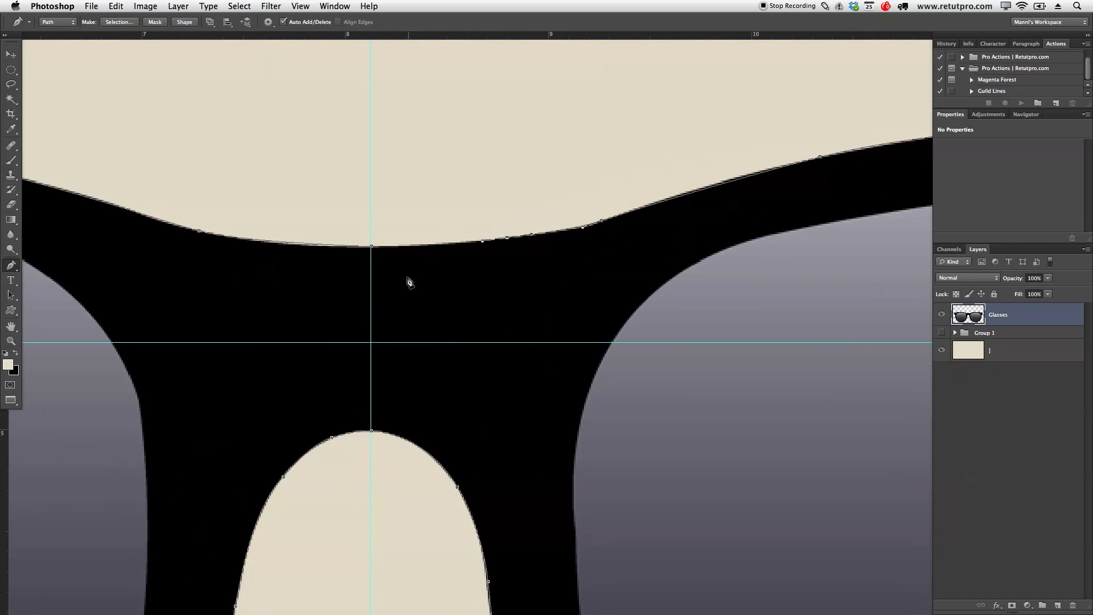
click(372, 248)
key(z)
drag(445, 287, 361, 289)
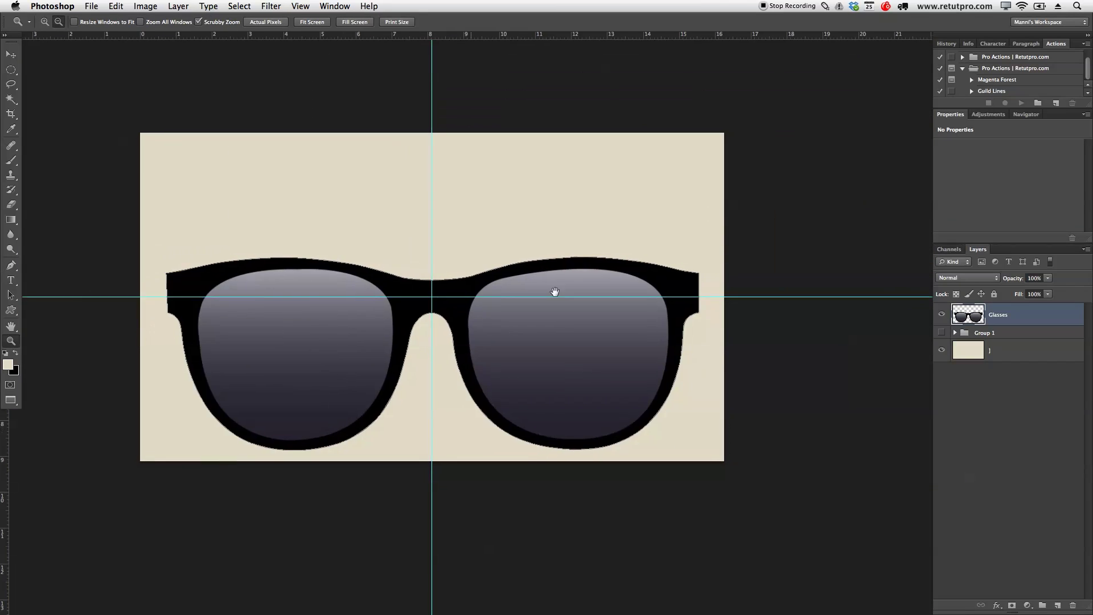
Compare the traced outer frame path with the glasses image by hiding and showing the Glasses layer and inspecting both rims.
drag(555, 291, 637, 229)
click(942, 315)
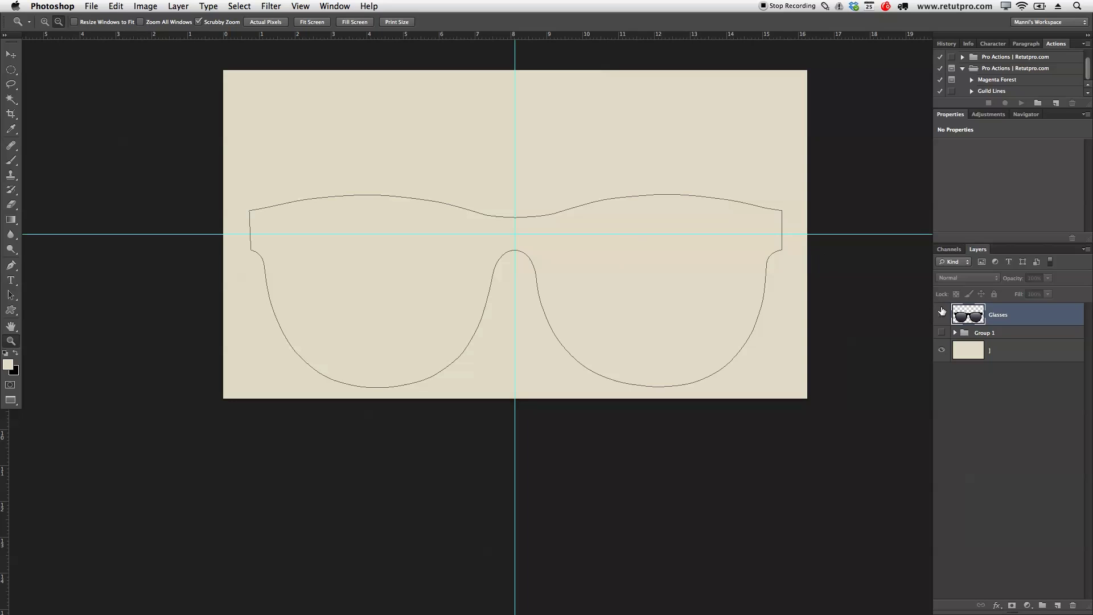
click(941, 315)
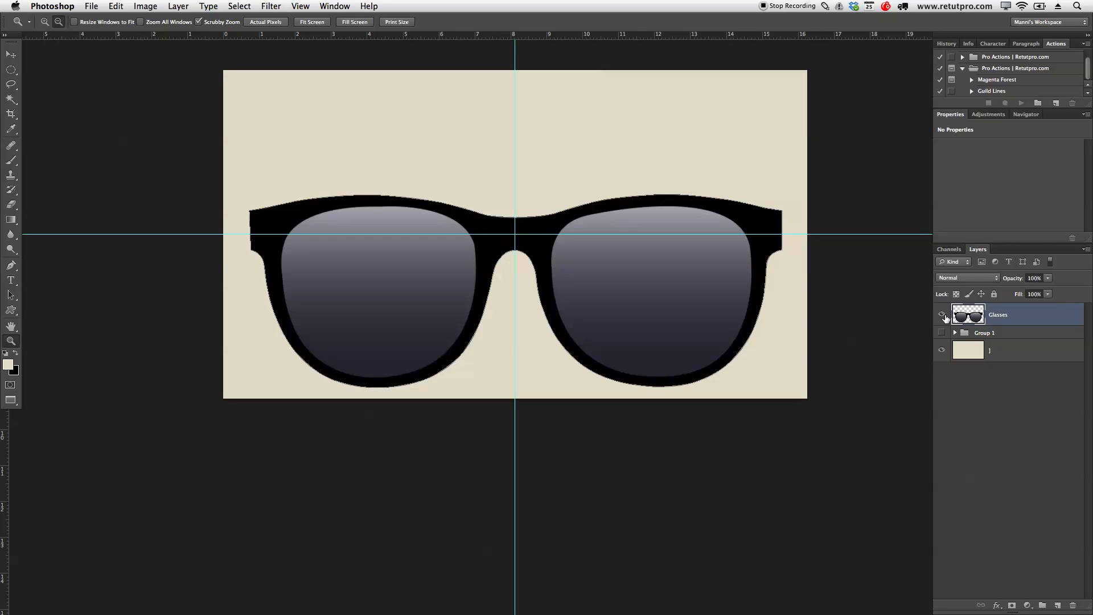
drag(392, 261, 471, 247)
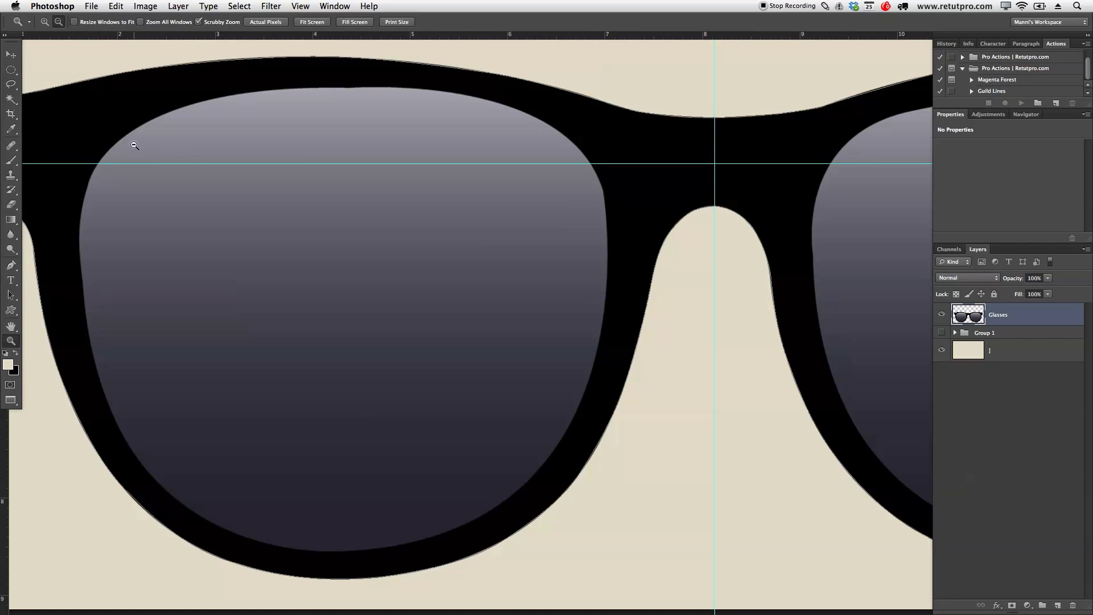
drag(578, 265, 129, 292)
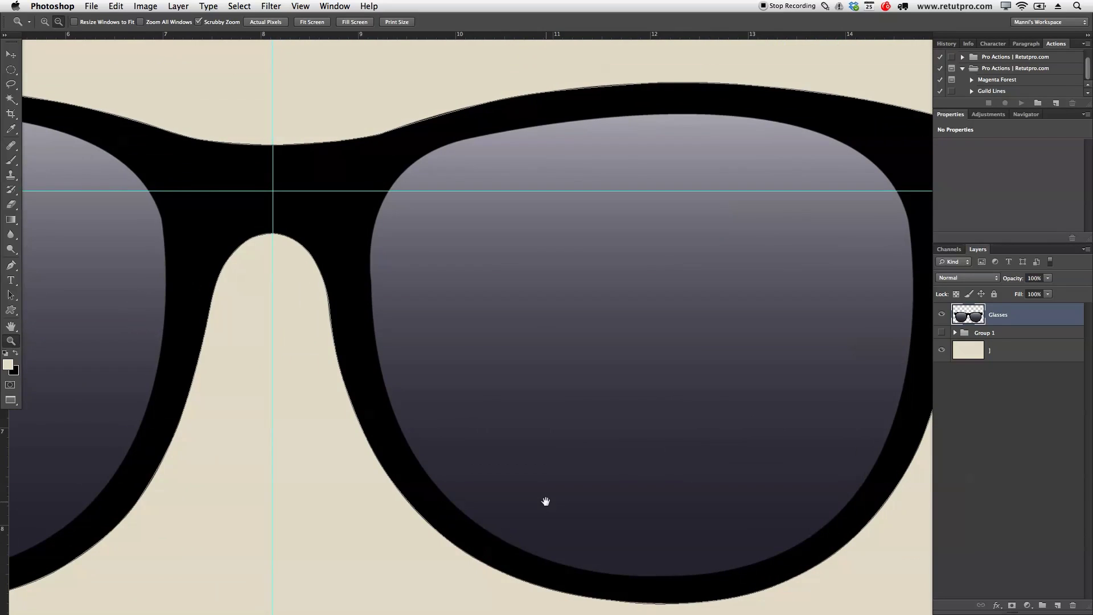
scroll(538, 310, right, 5)
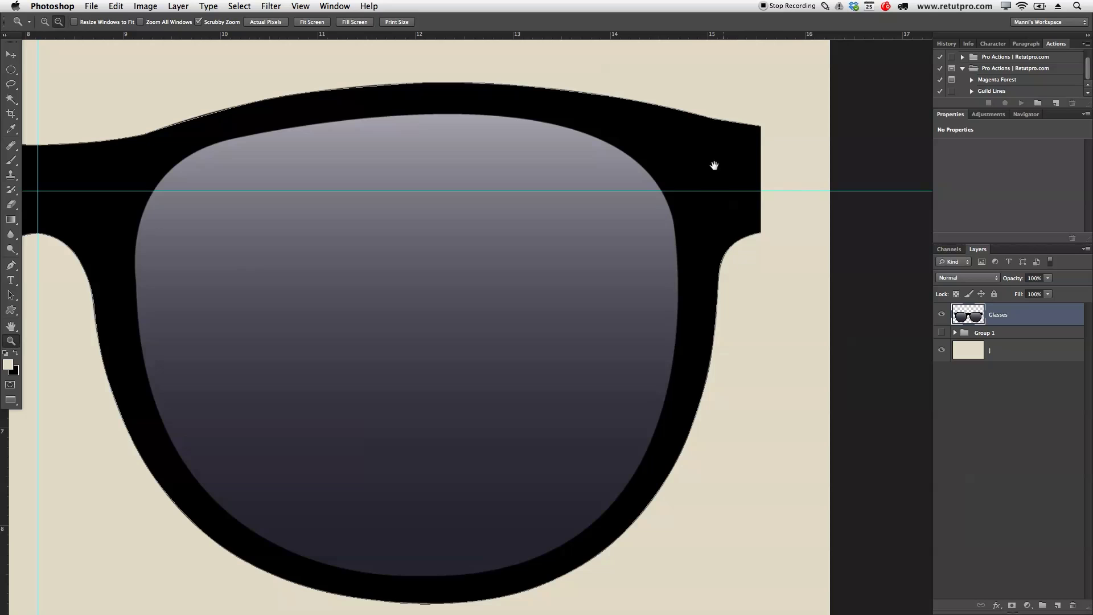
drag(435, 242, 751, 228)
drag(281, 286, 348, 277)
drag(468, 270, 454, 254)
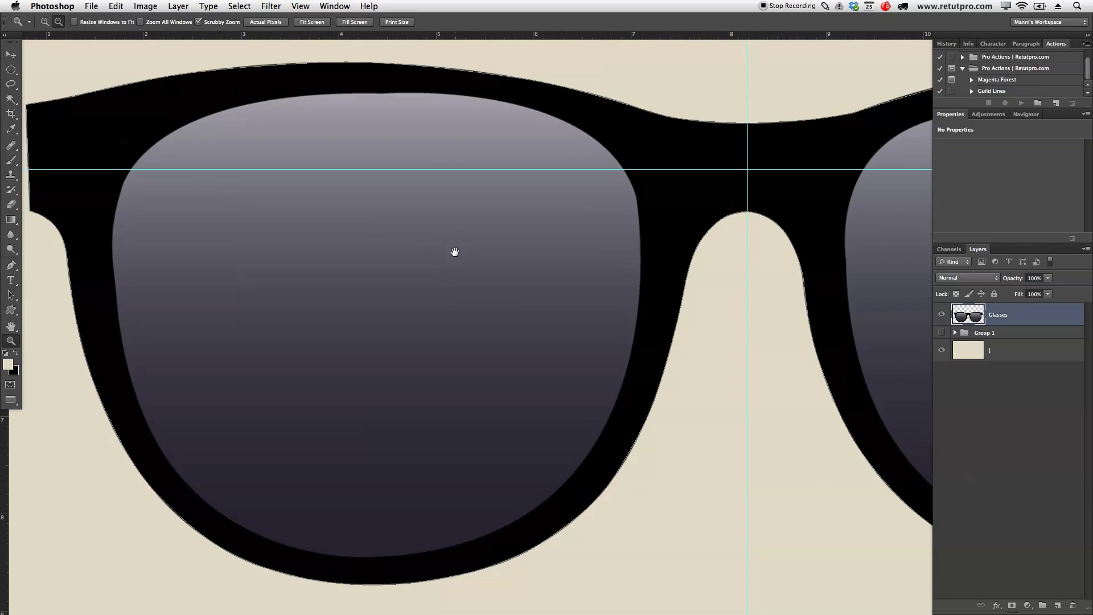
Start a path on the left lens's nose-side edge at the horizontal guide and trace it along the lens's top edge.
click(626, 197)
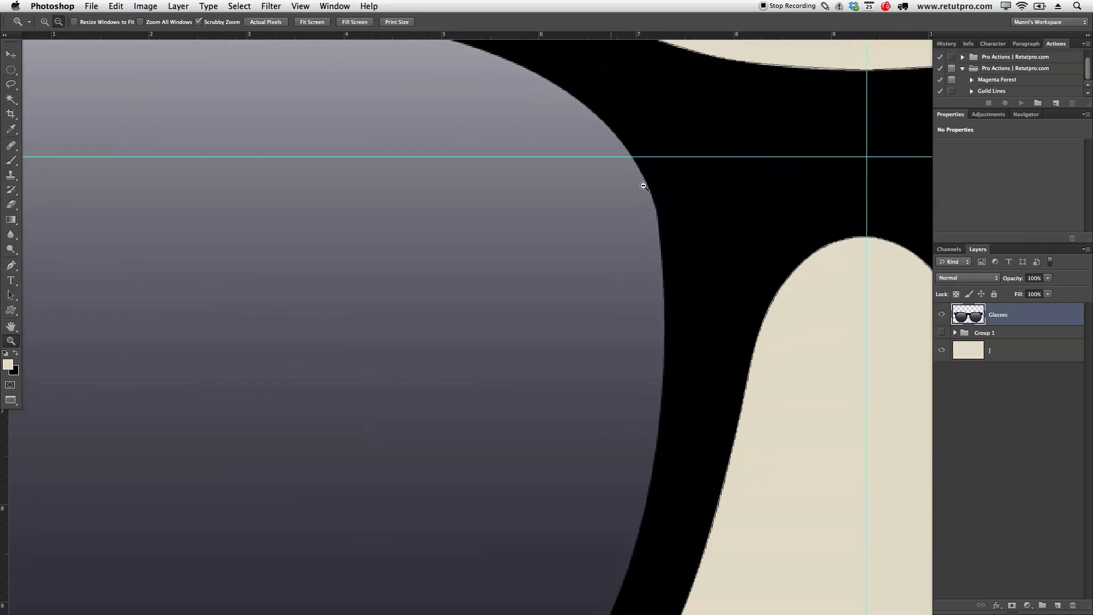
key(p)
drag(631, 186, 687, 279)
key(z)
key(p)
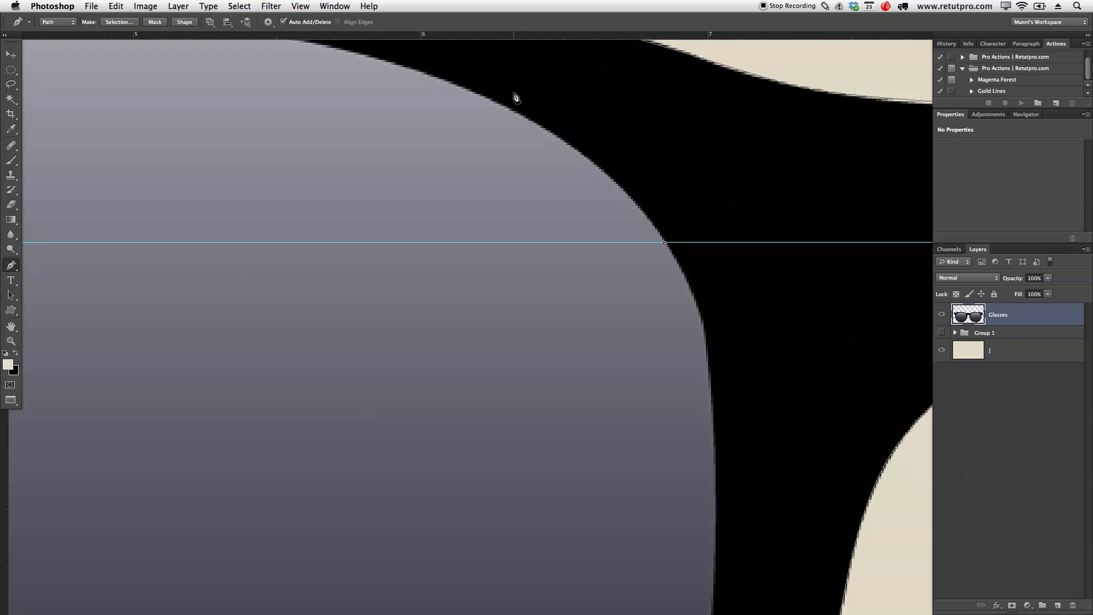
drag(416, 69, 375, 58)
drag(375, 58, 549, 168)
drag(349, 131, 241, 127)
drag(241, 127, 556, 159)
drag(260, 166, 155, 174)
drag(191, 216, 488, 222)
Trace the left lens path around its upper outer corner and down the outer side.
drag(220, 233, 161, 262)
drag(161, 262, 337, 164)
drag(189, 274, 231, 190)
drag(199, 364, 193, 501)
drag(198, 544, 191, 368)
drag(185, 324, 196, 275)
drag(217, 342, 185, 228)
drag(183, 342, 193, 399)
Trace the left lens path along its bottom curve toward the nose side.
drag(268, 371, 212, 136)
drag(212, 388, 229, 189)
drag(408, 391, 345, 221)
drag(550, 302, 486, 292)
drag(691, 289, 582, 303)
drag(823, 199, 536, 355)
drag(536, 355, 459, 410)
Trace the left lens path up its nose side and close it at the horizontal guide.
drag(640, 204, 656, 179)
drag(656, 178, 575, 440)
scroll(646, 291, up, 4)
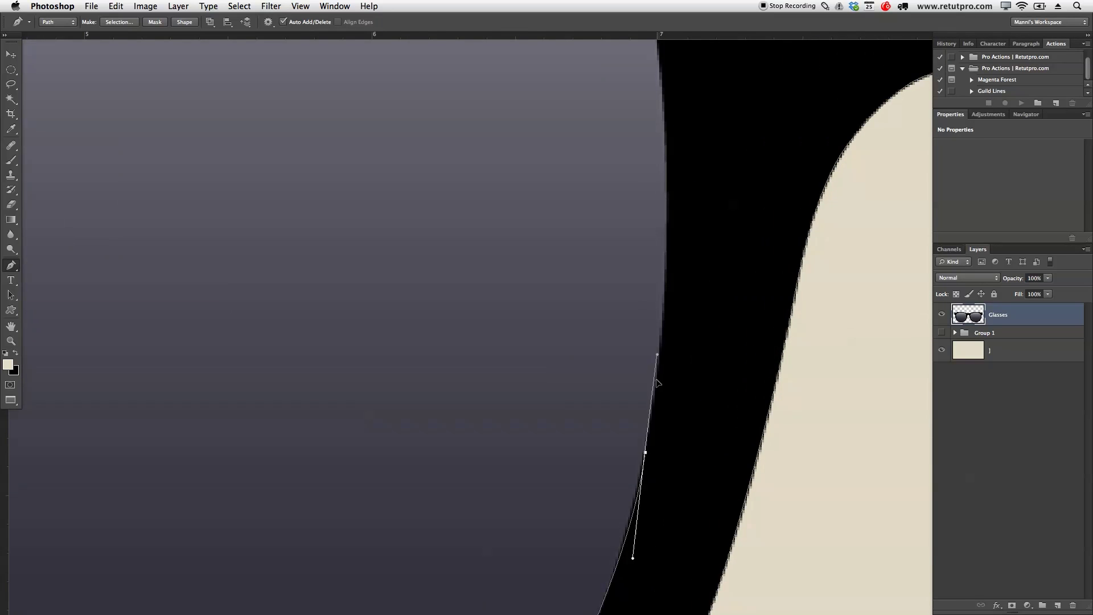
scroll(689, 402, up, 3)
drag(649, 296, 640, 274)
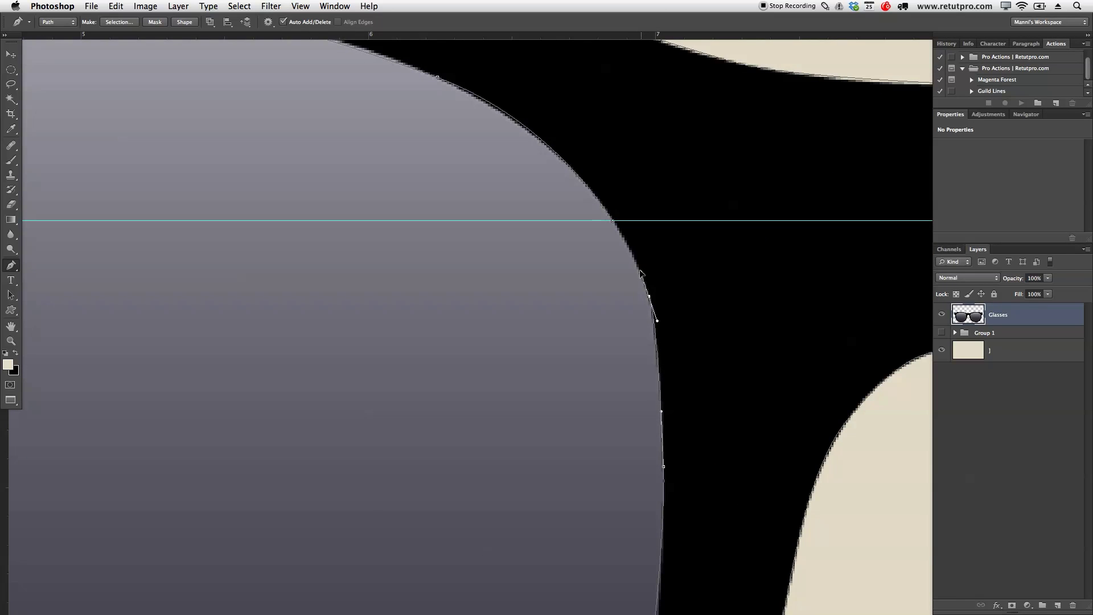
click(613, 221)
Review the left lens path with the Glasses layer hidden, and show the layer again.
key(z)
drag(639, 262, 573, 247)
click(942, 317)
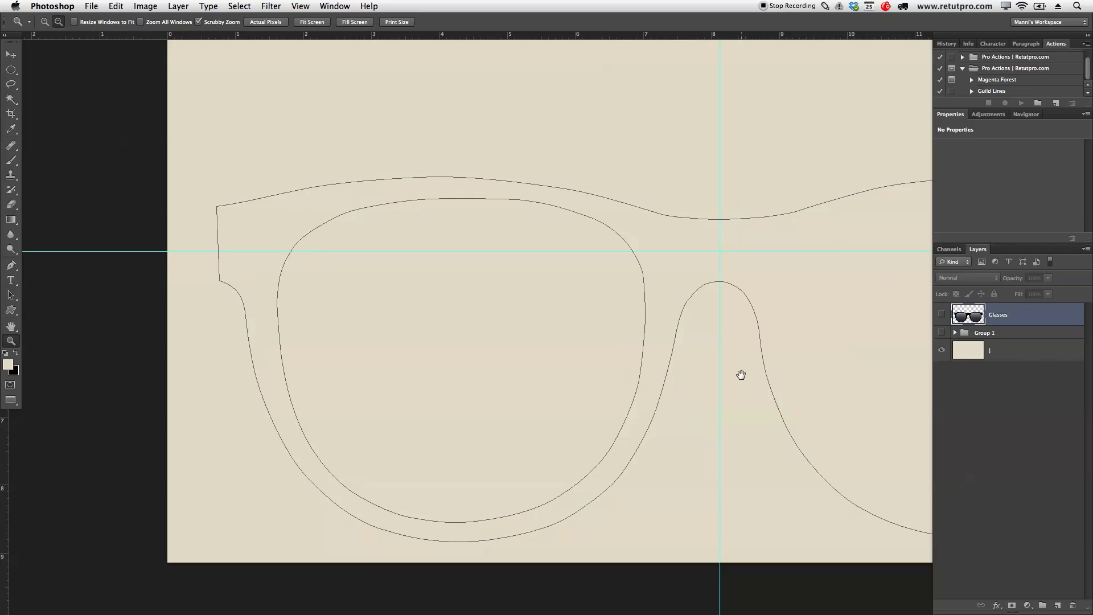
drag(742, 371, 710, 276)
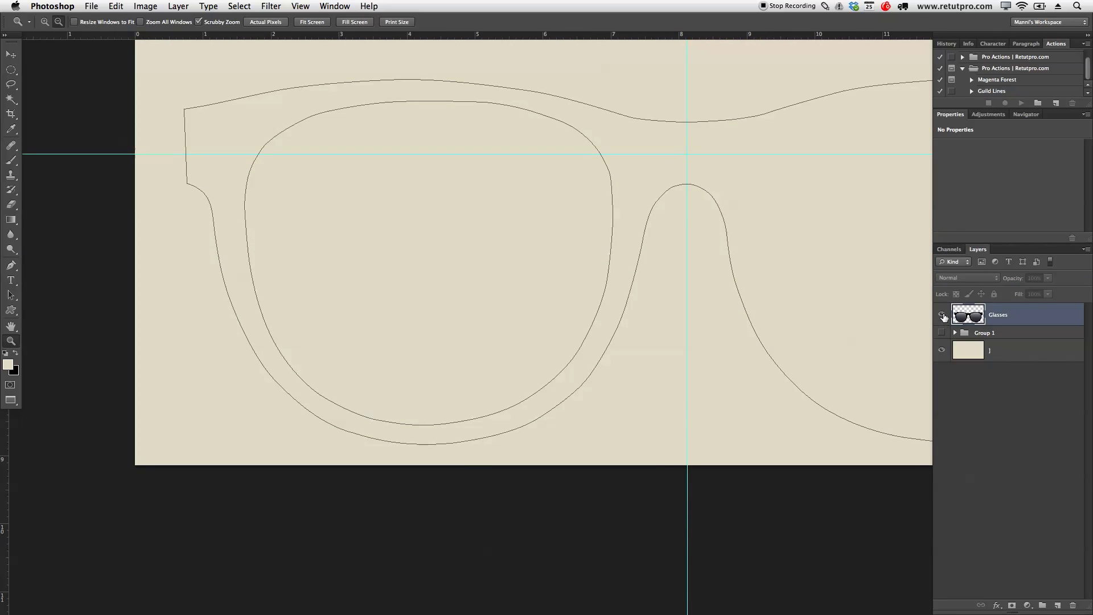
click(942, 314)
Start a path on the right lens's nose-side edge at the horizontal guide and trace it down that side.
drag(830, 324, 593, 359)
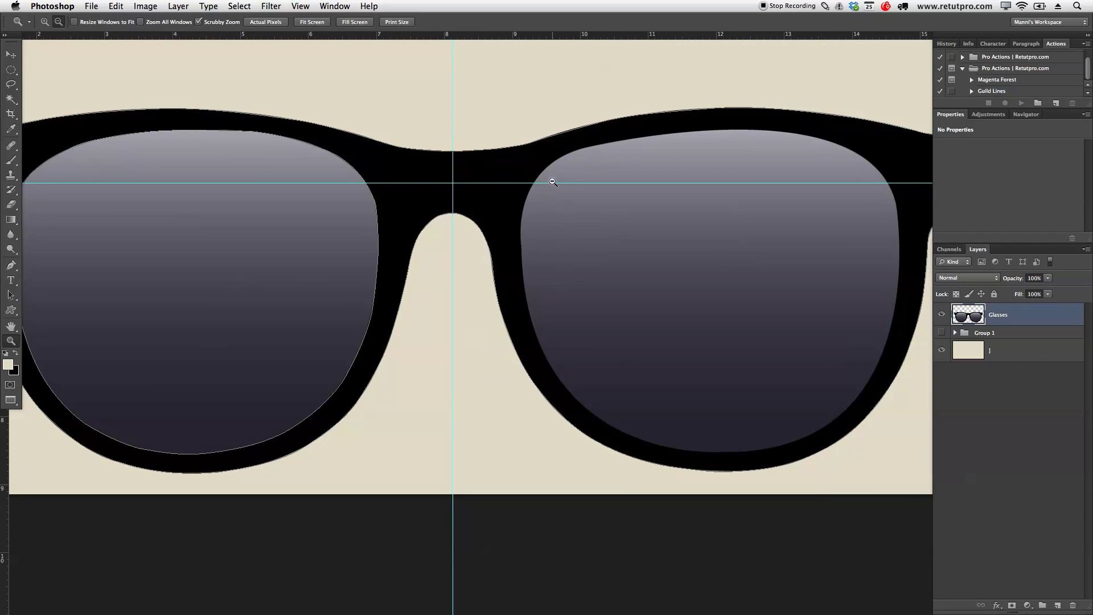
drag(549, 185, 593, 200)
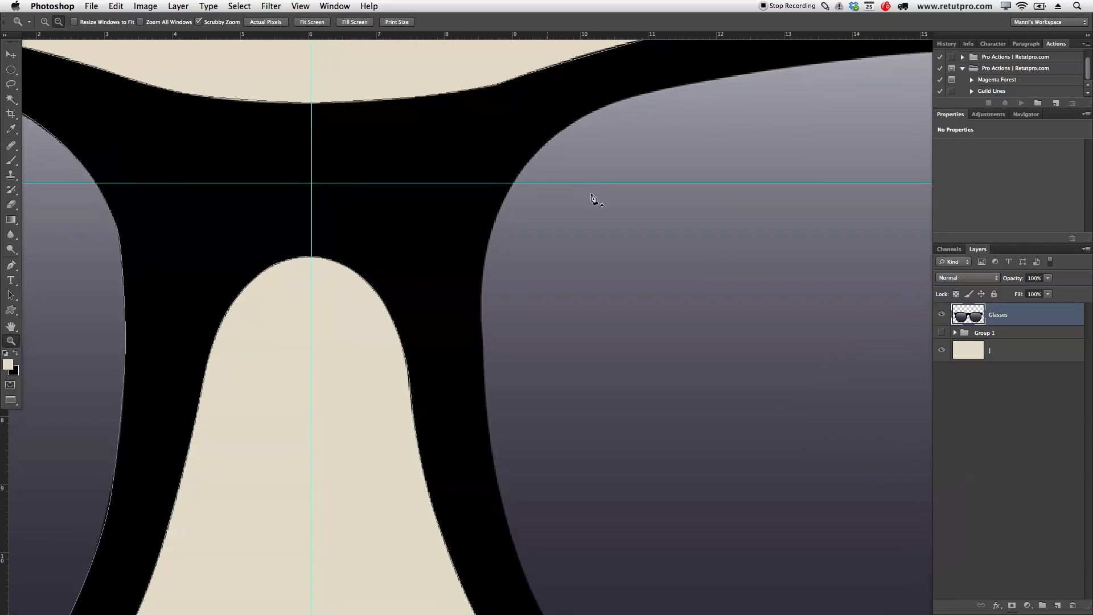
key(p)
drag(517, 217, 542, 217)
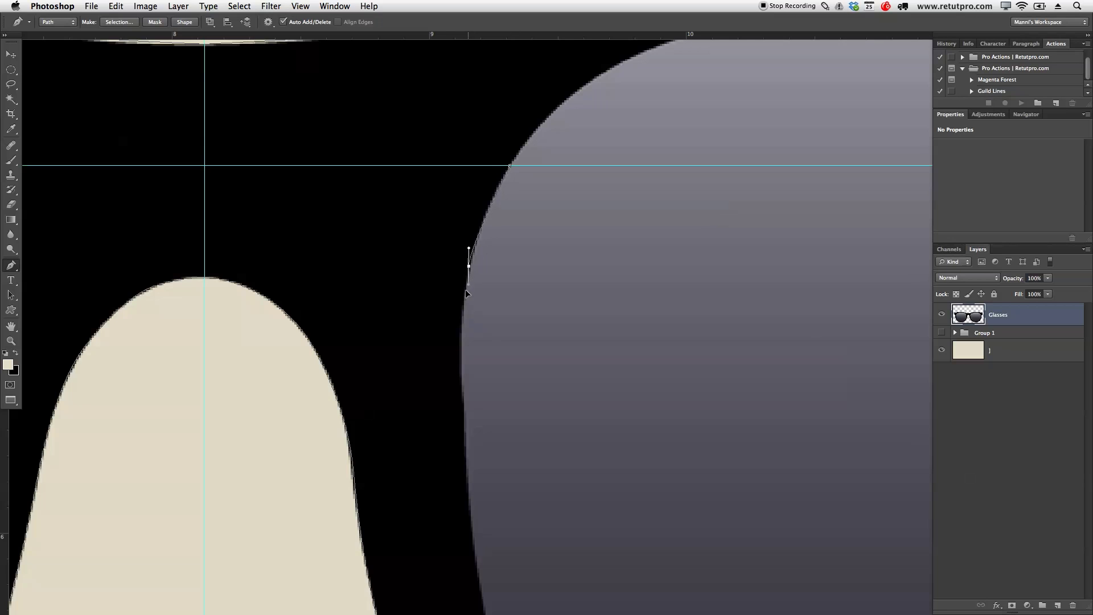
drag(462, 304, 448, 192)
drag(450, 315, 453, 354)
drag(471, 520, 481, 553)
drag(487, 570, 418, 234)
Trace the right lens path along its bottom curve toward the outer side.
drag(468, 367, 498, 420)
drag(535, 512, 467, 309)
drag(580, 386, 503, 346)
drag(603, 373, 683, 393)
drag(715, 459, 500, 398)
drag(678, 349, 577, 343)
Trace the right lens path up its outer side to the upper corner.
drag(735, 310, 601, 352)
drag(732, 261, 671, 324)
drag(754, 168, 755, 327)
drag(767, 207, 660, 527)
drag(732, 420, 727, 366)
Trace the right lens path back along its top edge and close it at the horizontal guide.
drag(642, 197, 557, 110)
drag(714, 177, 817, 343)
drag(428, 230, 647, 222)
drag(449, 232, 277, 250)
drag(277, 250, 621, 183)
drag(331, 246, 263, 278)
scroll(264, 279, left, 5)
scroll(263, 279, down, 3)
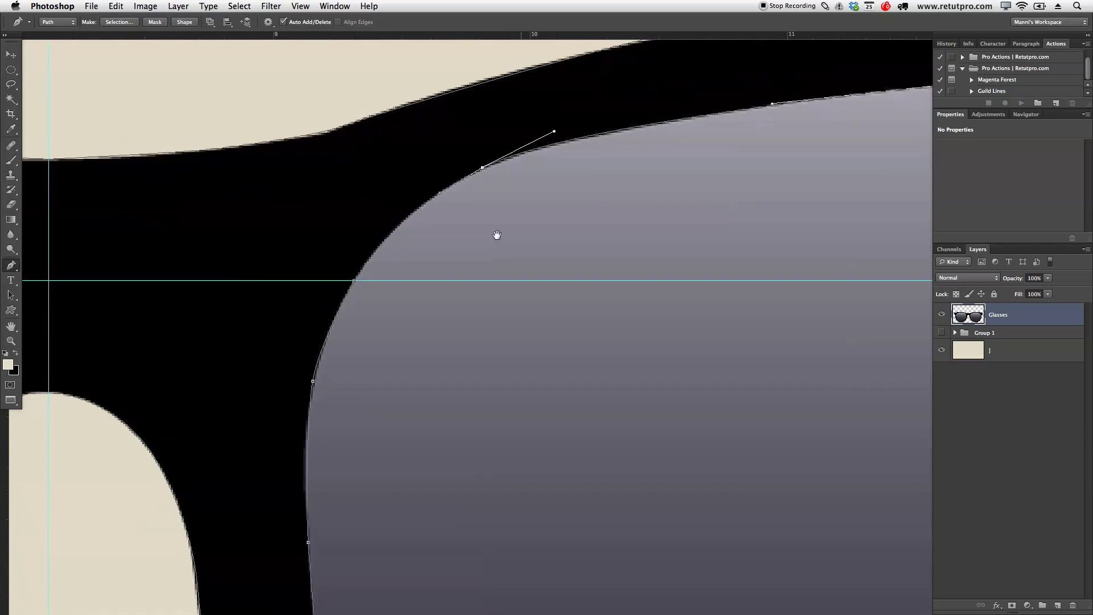
click(354, 279)
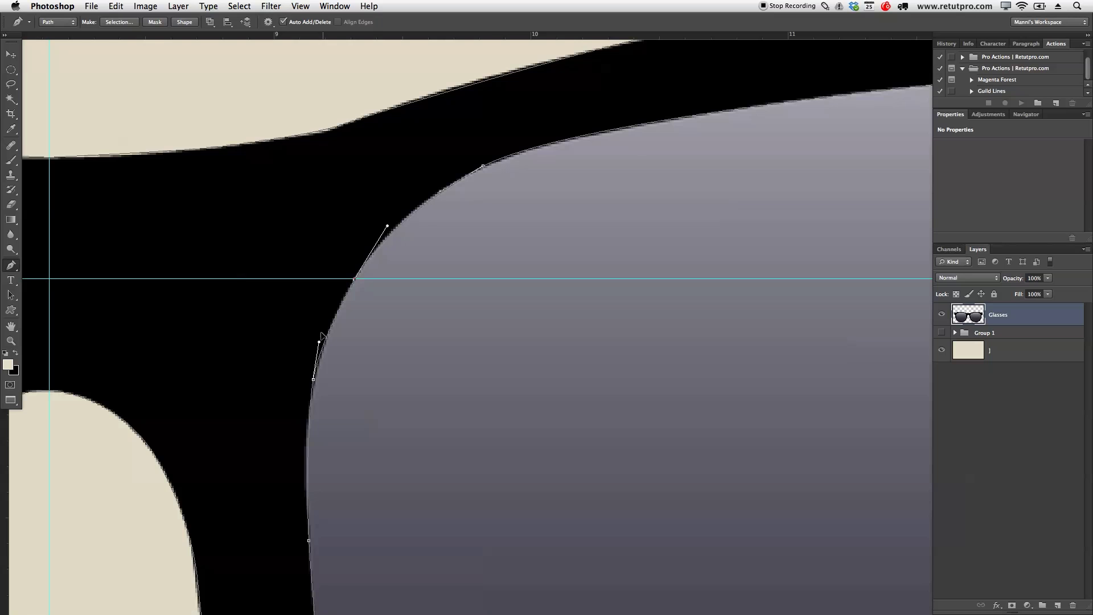
key(Return)
Hide the Glasses layer to leave only the traced frame and lens paths over the background.
key(z)
drag(478, 341, 408, 360)
key(space)
drag(411, 360, 481, 280)
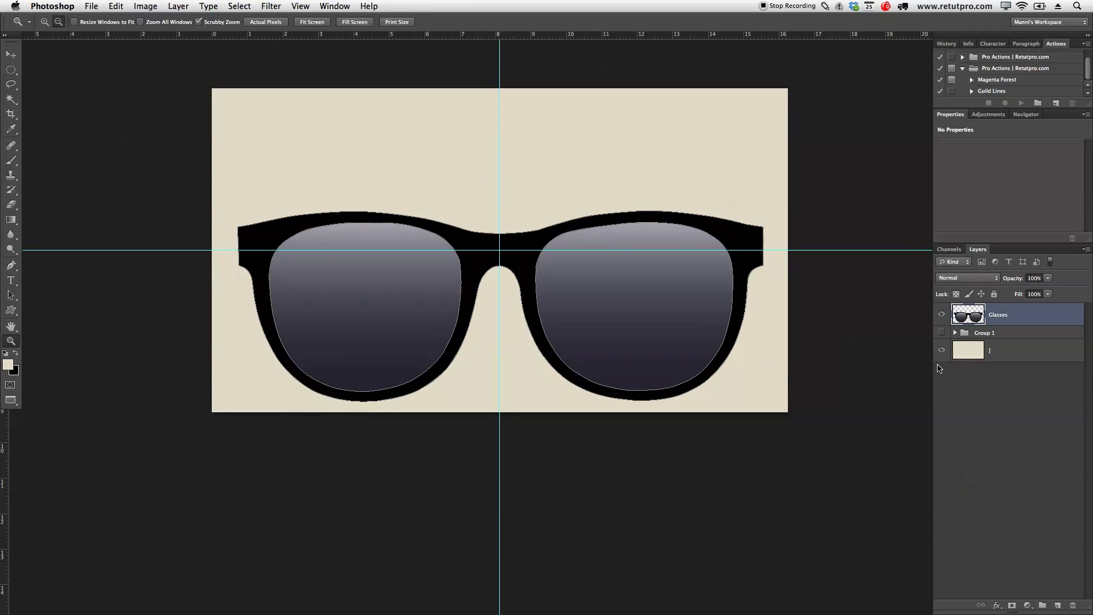
click(941, 317)
drag(640, 336, 631, 315)
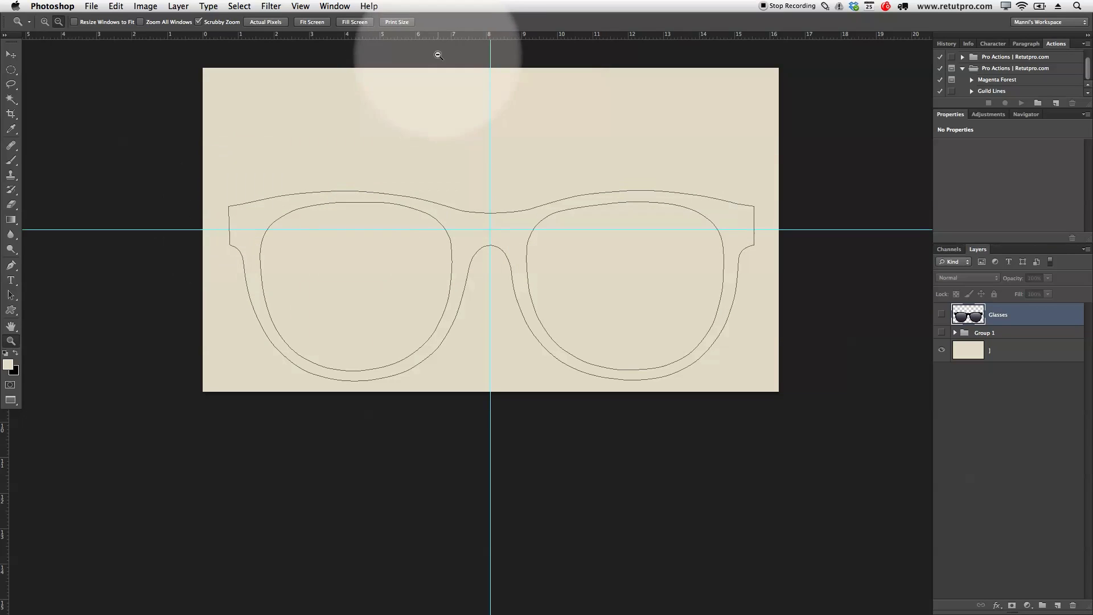
Replace the horizontal guide with a slightly higher one running across the hinge ends of the frame.
drag(276, 219, 297, 214)
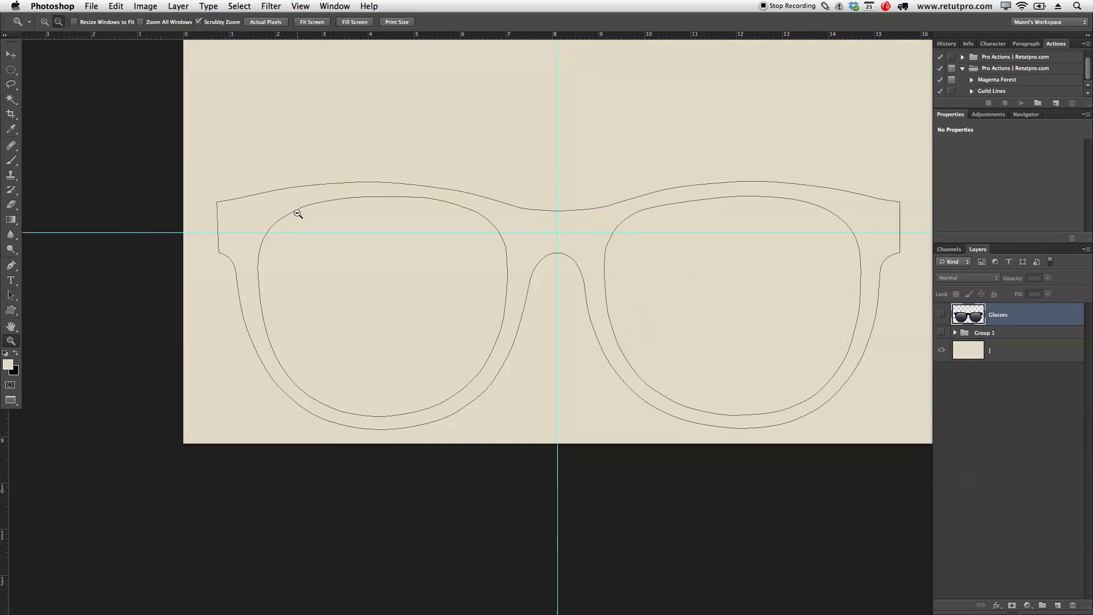
key(v)
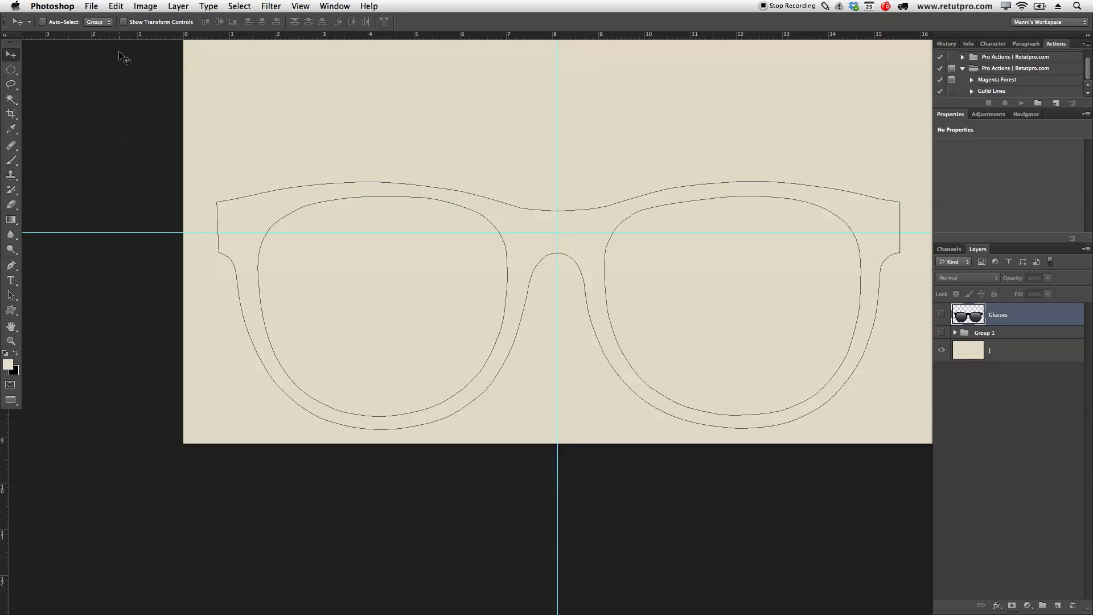
drag(284, 39, 286, 222)
drag(569, 234, 597, 2)
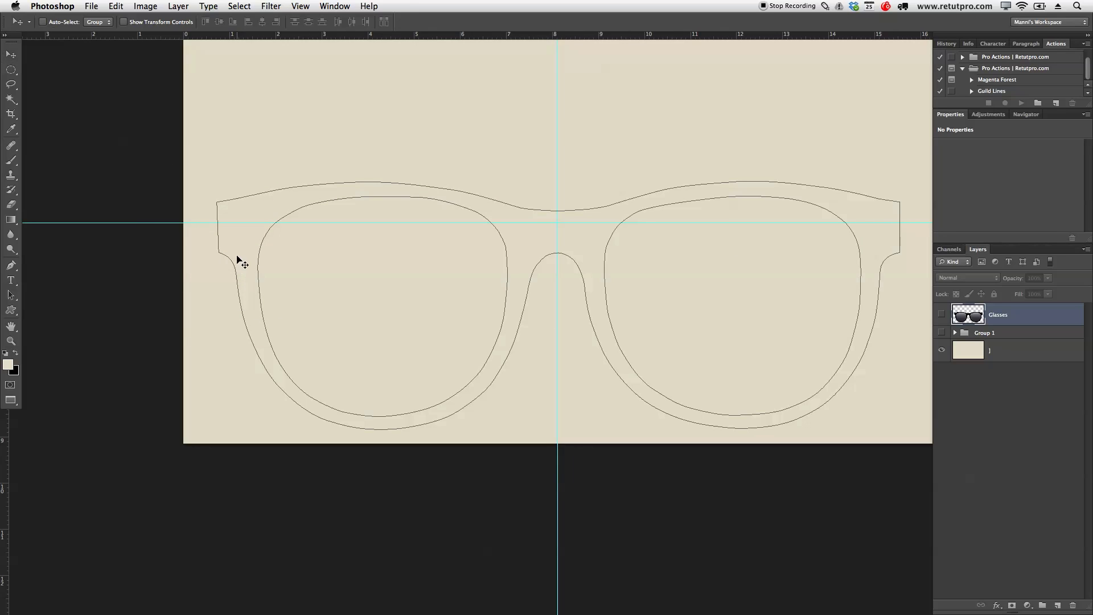
Add two vertical guides across the left hinge area at about 0.9 and 1.5 on the horizontal ruler.
key(z)
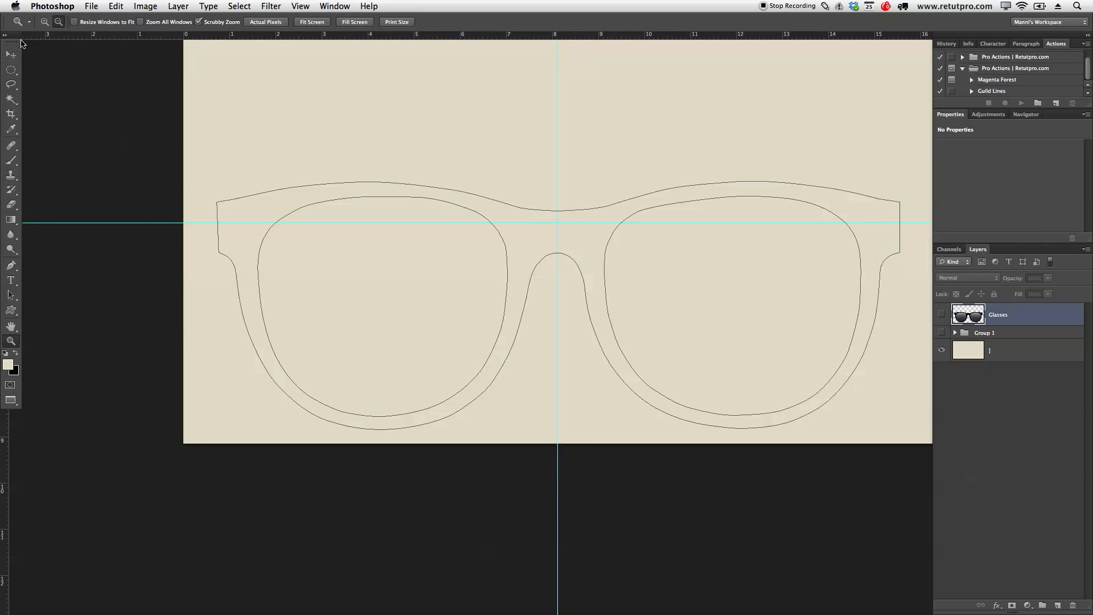
drag(4, 421, 226, 408)
drag(238, 226, 289, 232)
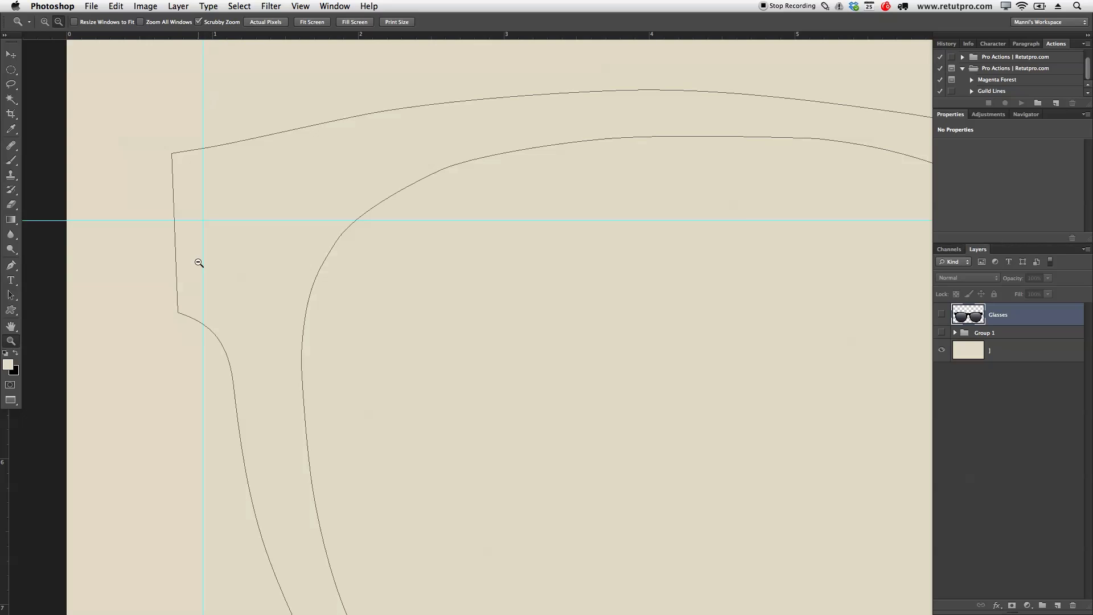
drag(8, 438, 286, 424)
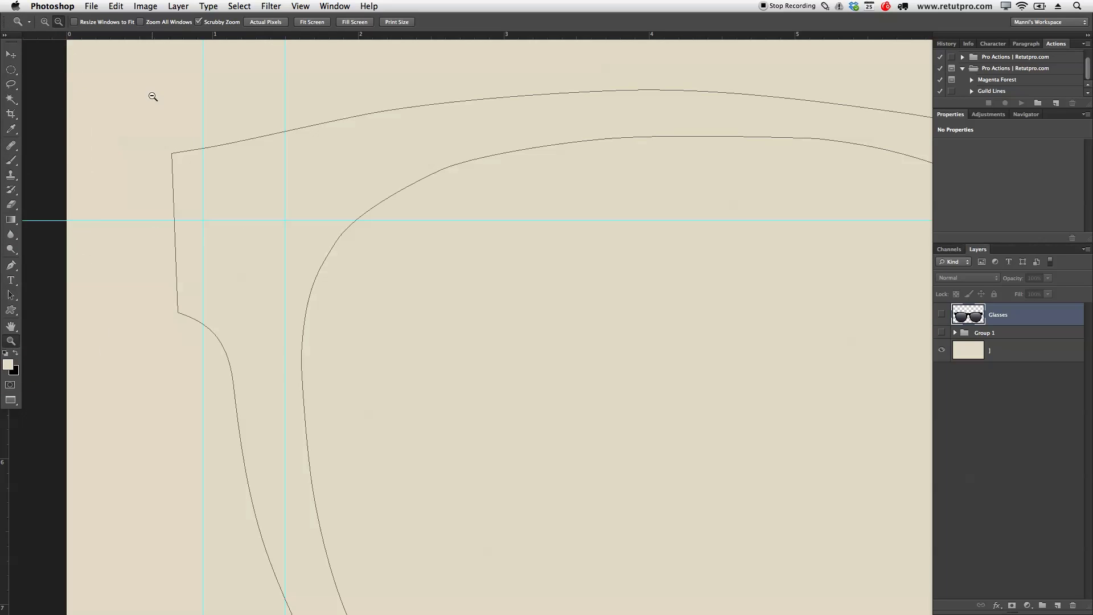
Add one horizontal guide just above and one just below the existing horizontal guide, spacing them evenly.
drag(166, 35, 285, 202)
drag(16, 40, 37, 45)
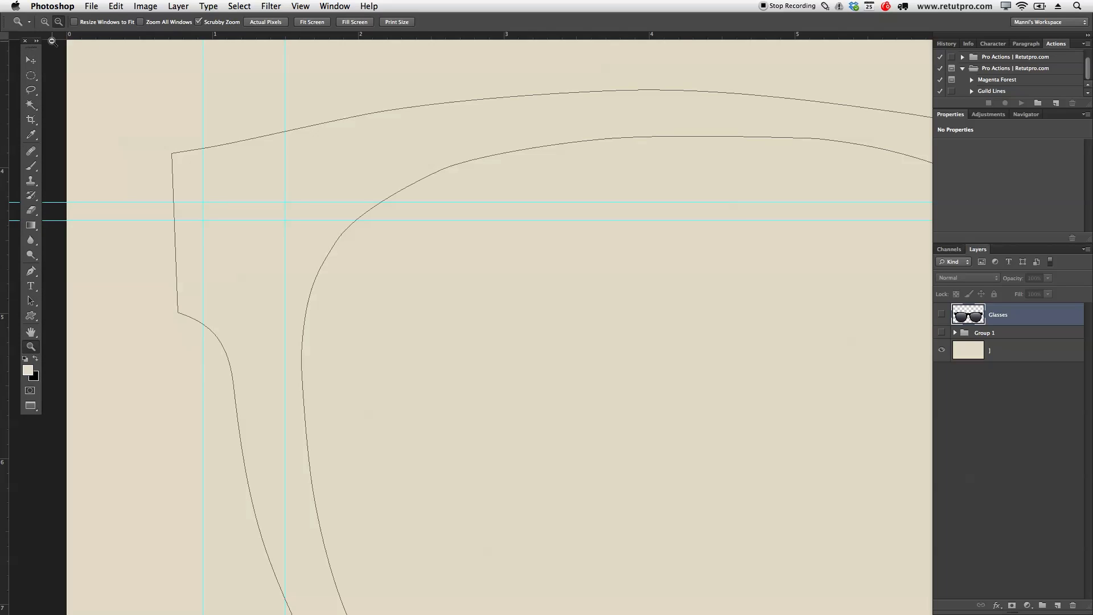
drag(126, 37, 164, 240)
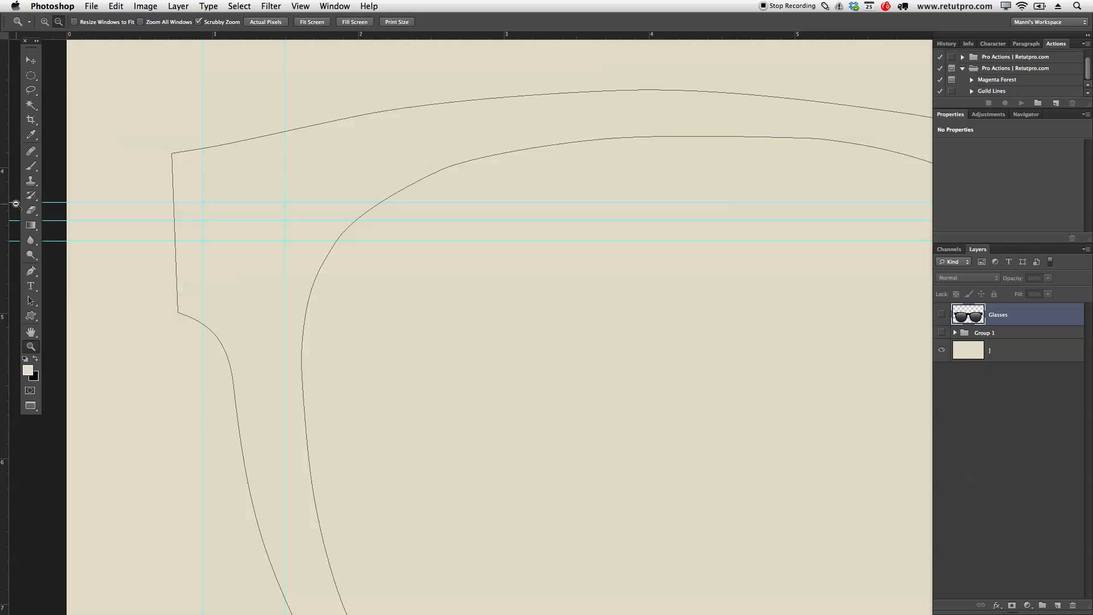
key(v)
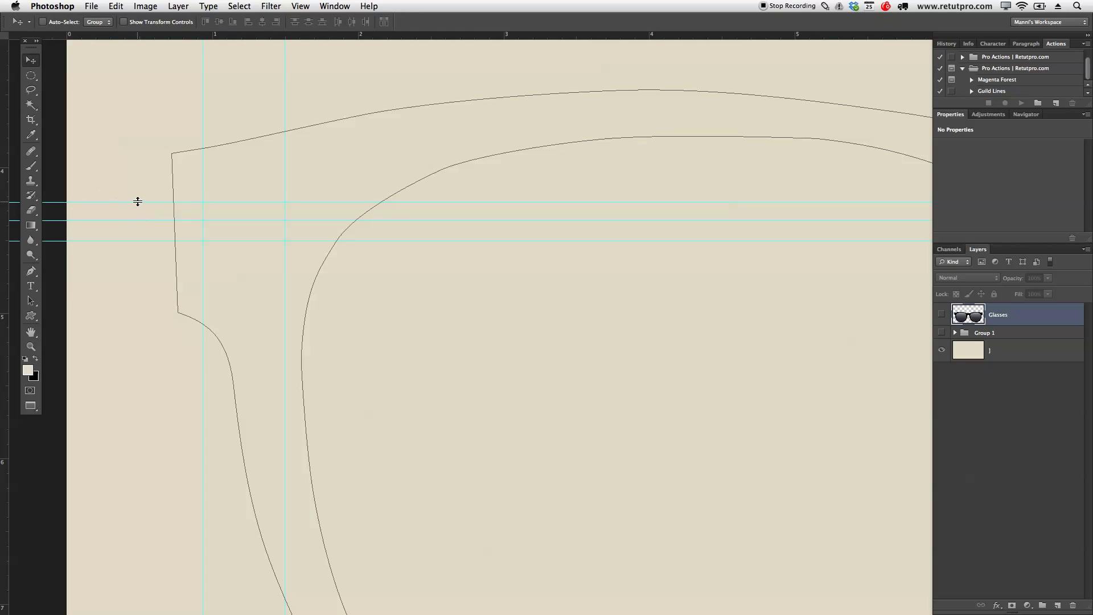
drag(139, 201, 139, 200)
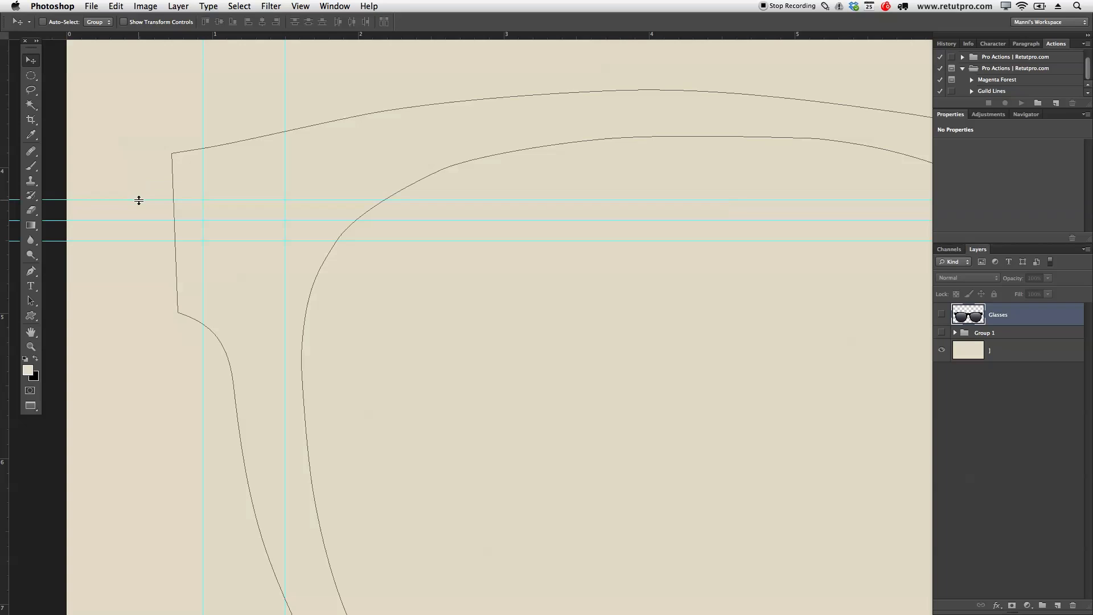
Add a vertical guide across the right hinge end at about 15.3 on the horizontal ruler.
key(z)
drag(294, 242, 230, 245)
drag(854, 269, 554, 273)
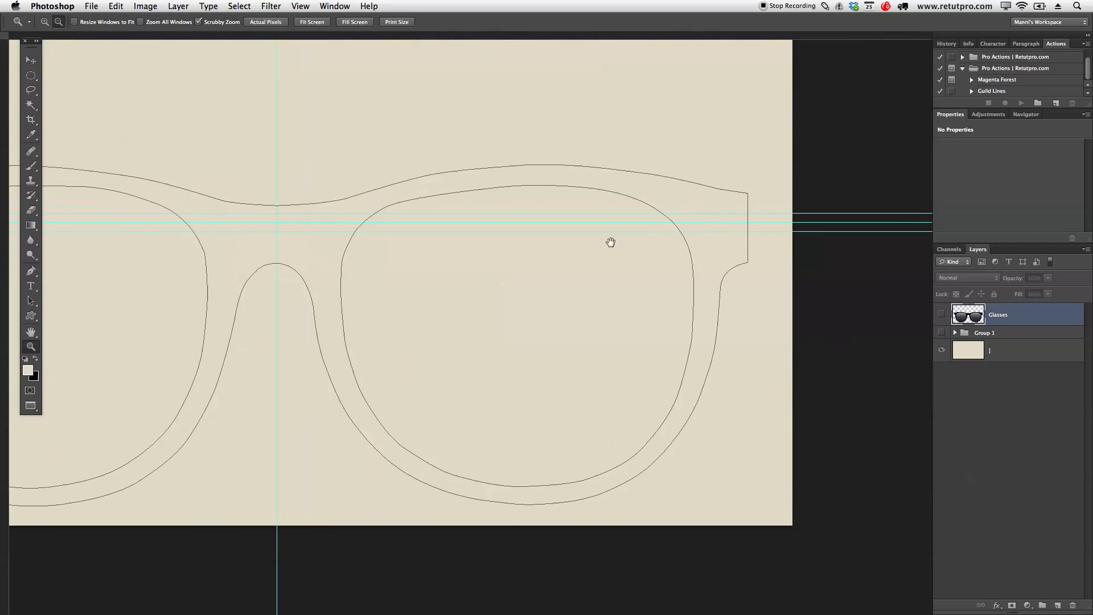
drag(743, 165, 688, 185)
key(super+r)
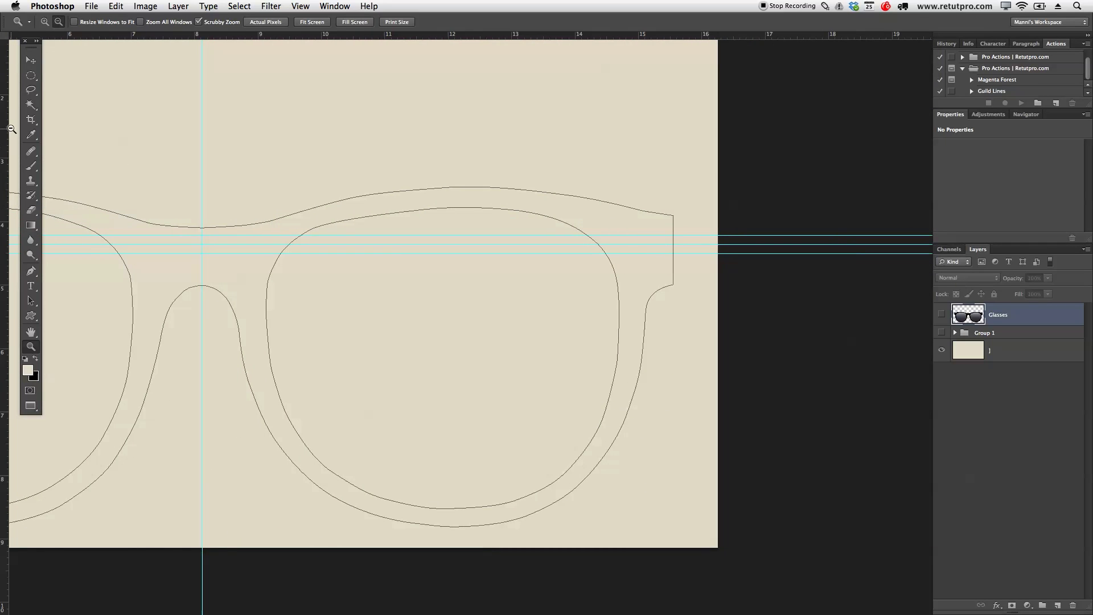
drag(4, 129, 666, 178)
drag(568, 254, 557, 296)
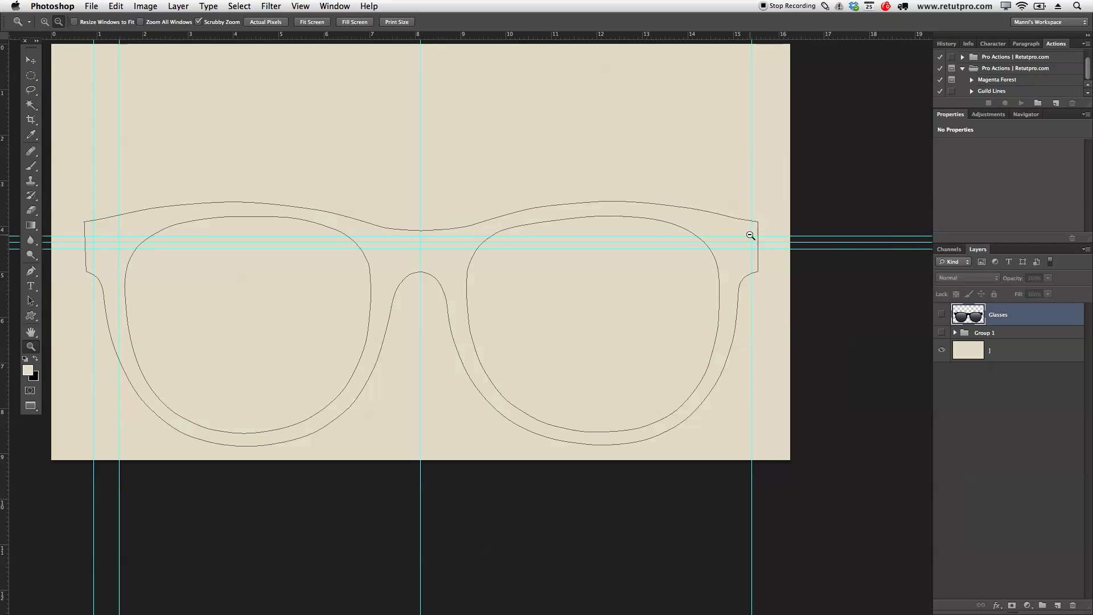
Add a second vertical guide inward of the right hinge guide, at about 14.8 on the horizontal ruler.
key(v)
drag(751, 214, 826, 199)
key(z)
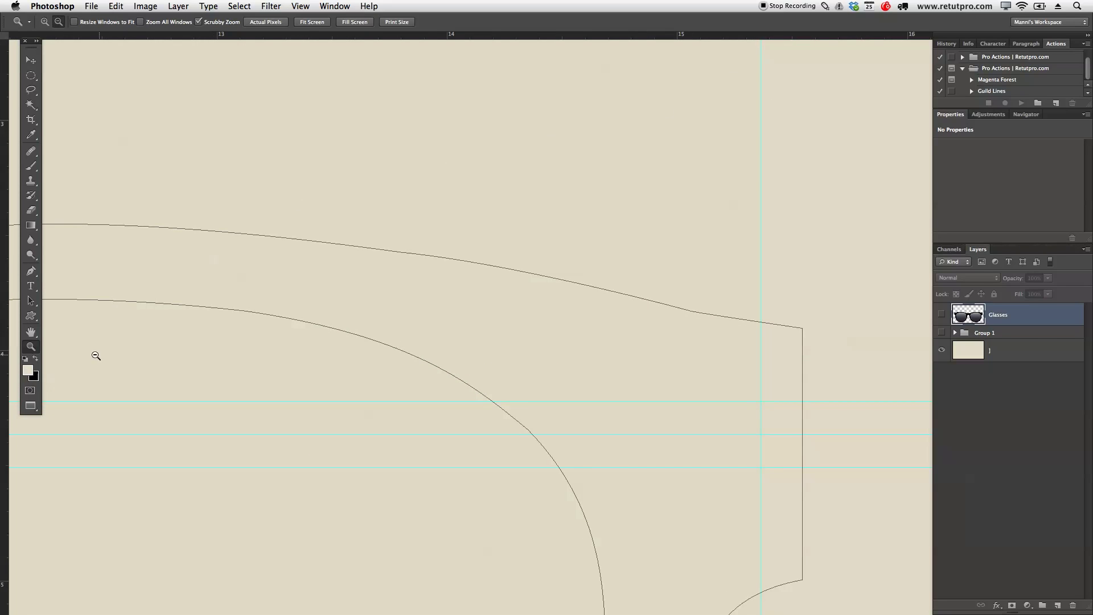
drag(7, 382, 251, 393)
drag(831, 335, 547, 303)
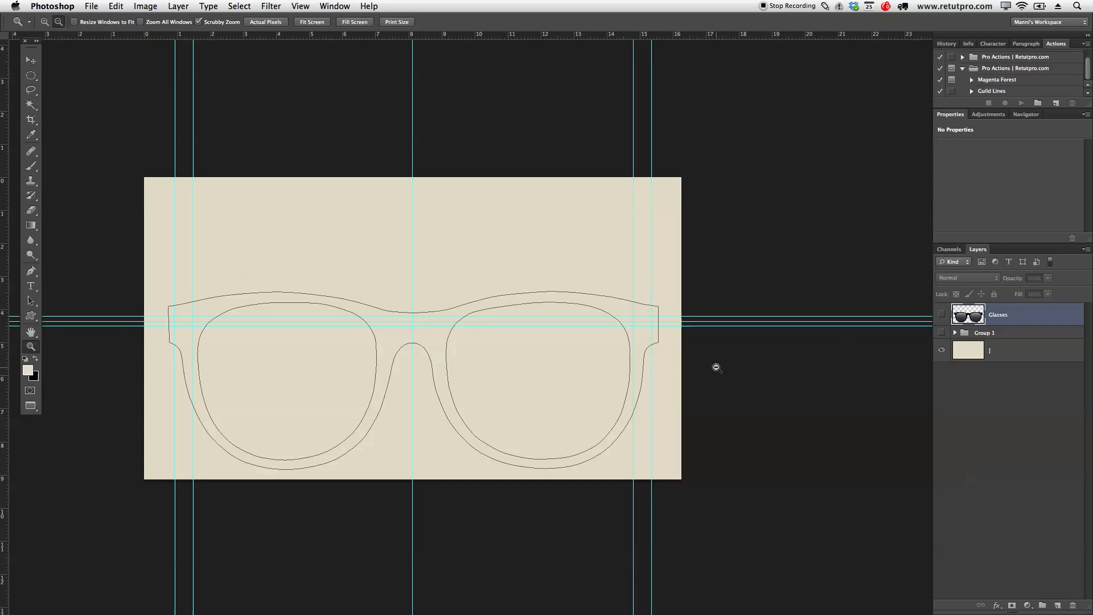
drag(655, 317, 734, 331)
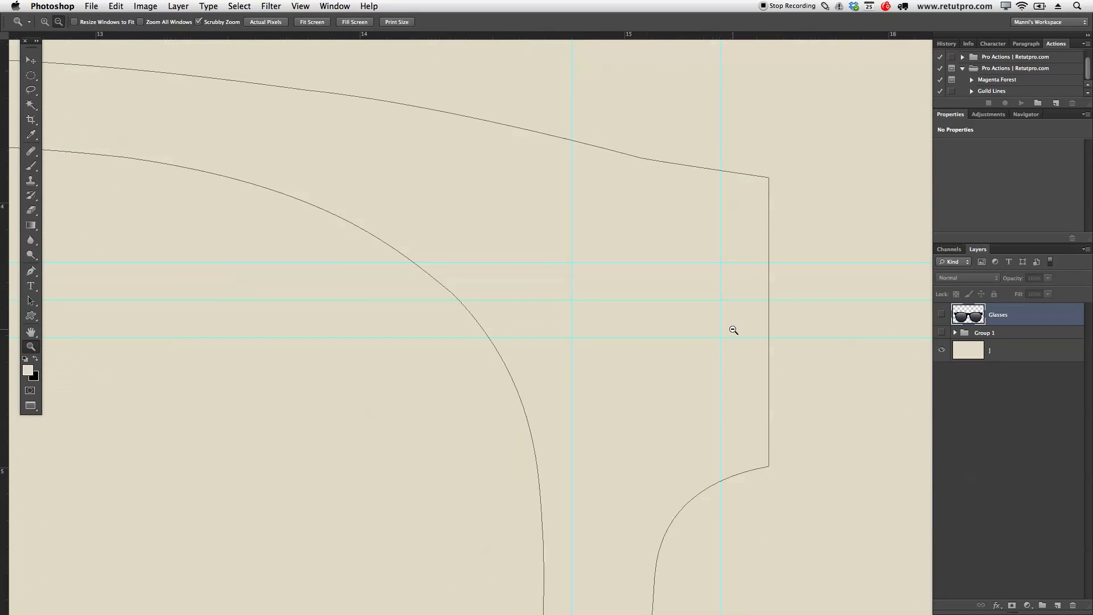
Draw a closed almond-shaped Pen path in the right hinge area, spanning the two vertical guides along the middle horizontal guide.
key(p)
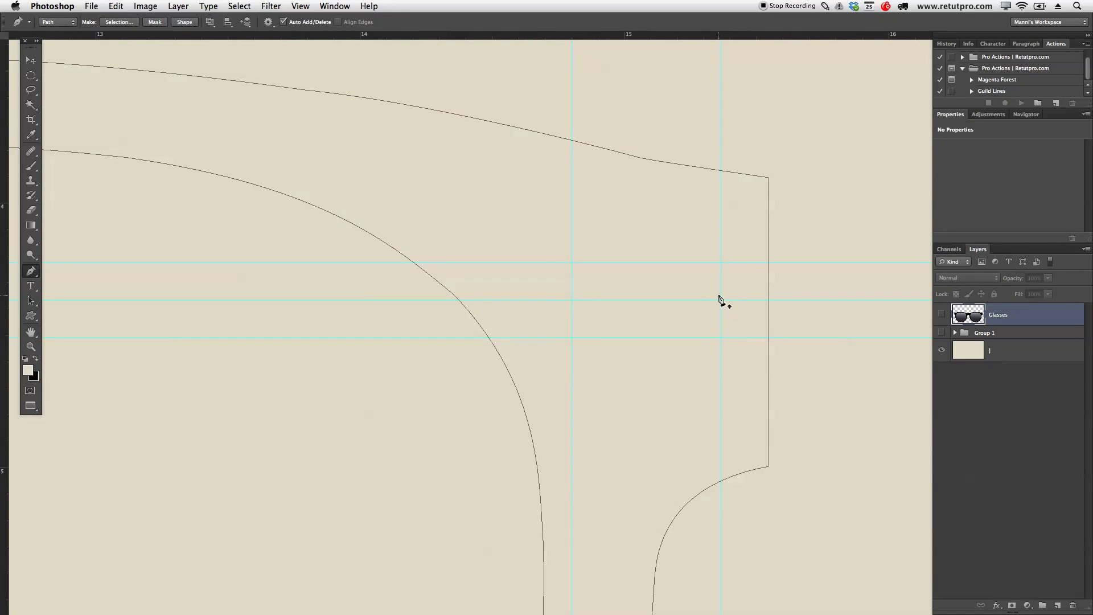
click(571, 300)
drag(571, 300, 492, 384)
drag(493, 386, 587, 315)
click(721, 301)
drag(722, 302, 786, 233)
key(Return)
Draw a matching closed almond-shaped Pen path in the left hinge area, between its two vertical guides along the middle horizontal guide.
drag(521, 338, 585, 331)
drag(124, 344, 609, 336)
drag(177, 398, 681, 386)
drag(148, 370, 666, 350)
drag(239, 364, 547, 359)
scroll(216, 360, left, 15)
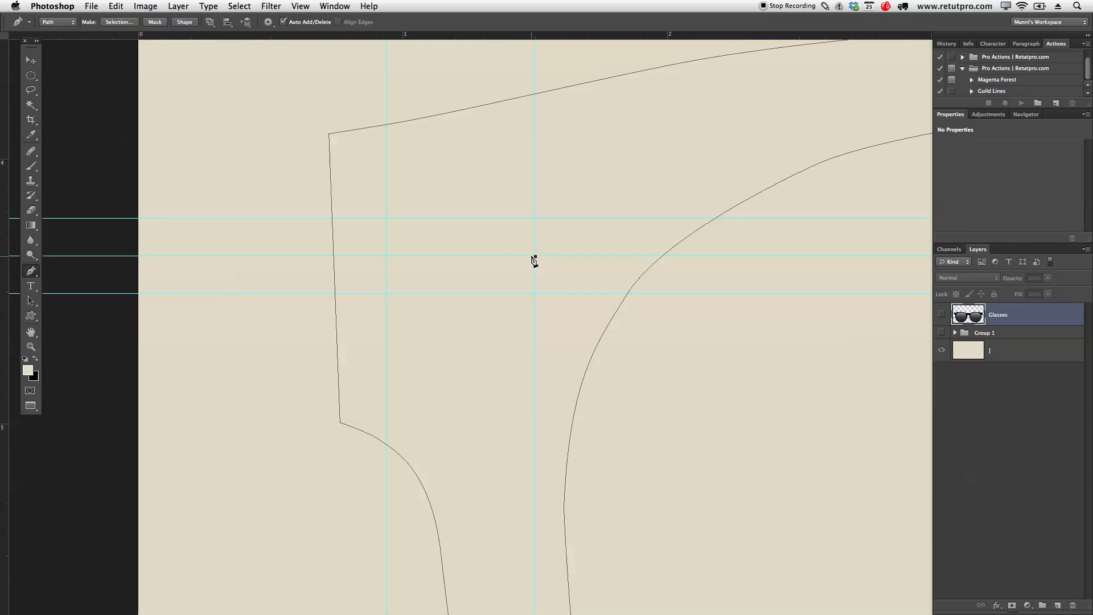
drag(386, 256, 384, 343)
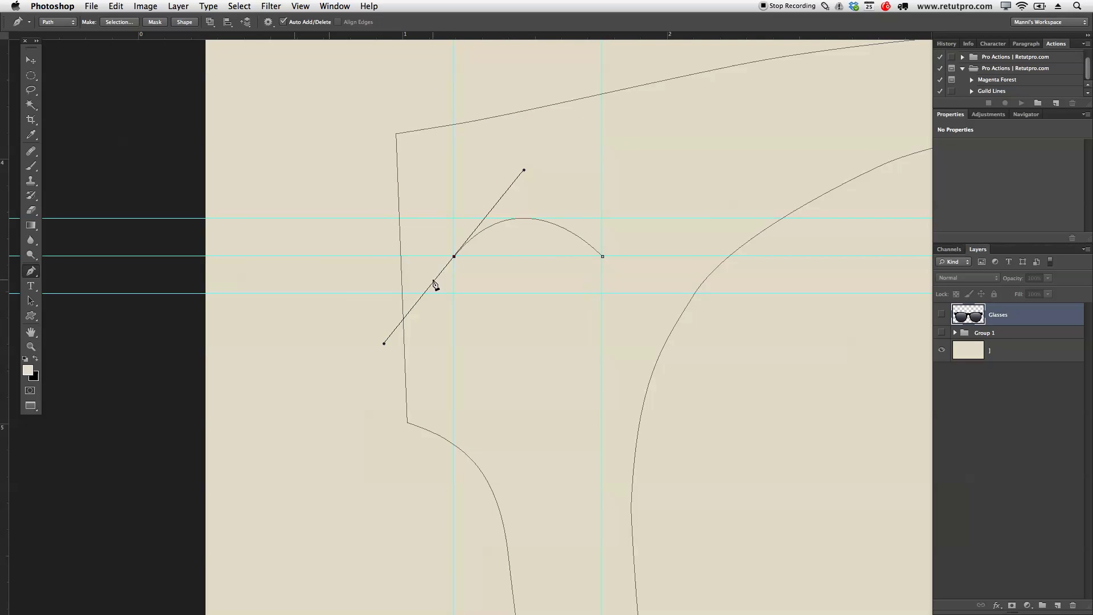
key(super+z)
drag(406, 267, 392, 293)
key(super+z)
drag(454, 256, 375, 341)
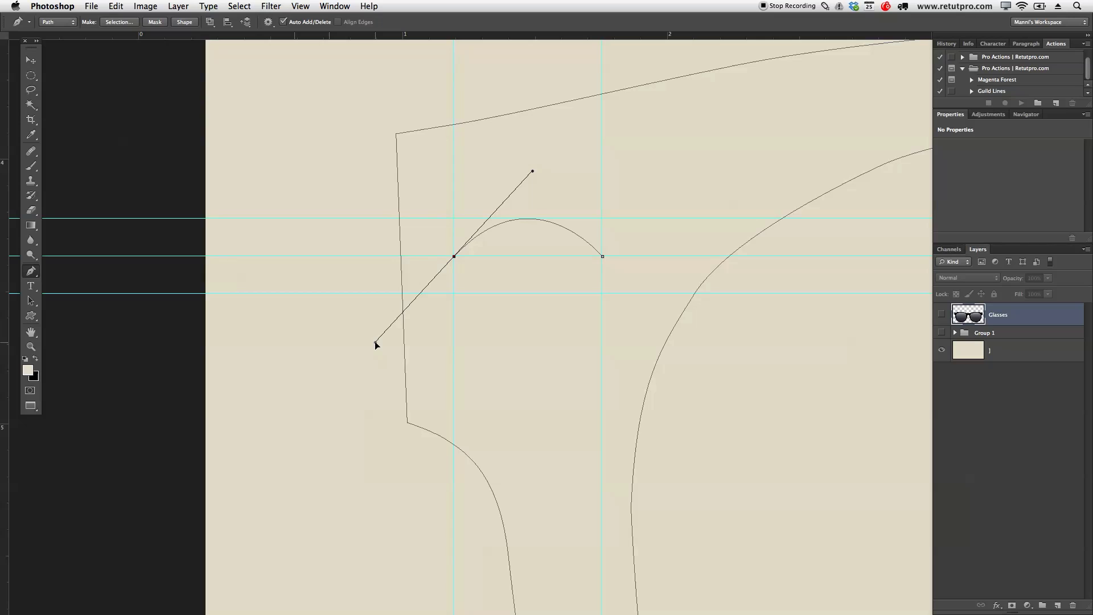
drag(375, 342, 486, 295)
drag(603, 258, 669, 183)
key(Return)
Clear all guides from the document.
key(z)
drag(685, 227, 495, 257)
drag(701, 256, 681, 271)
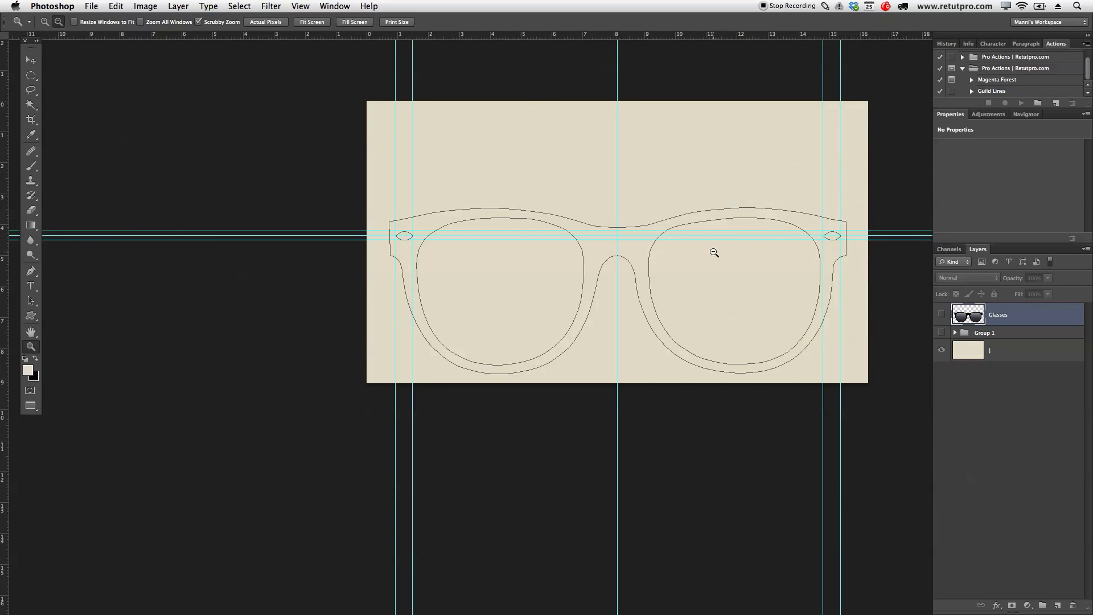
scroll(695, 248, right, 2)
scroll(694, 248, down, 1)
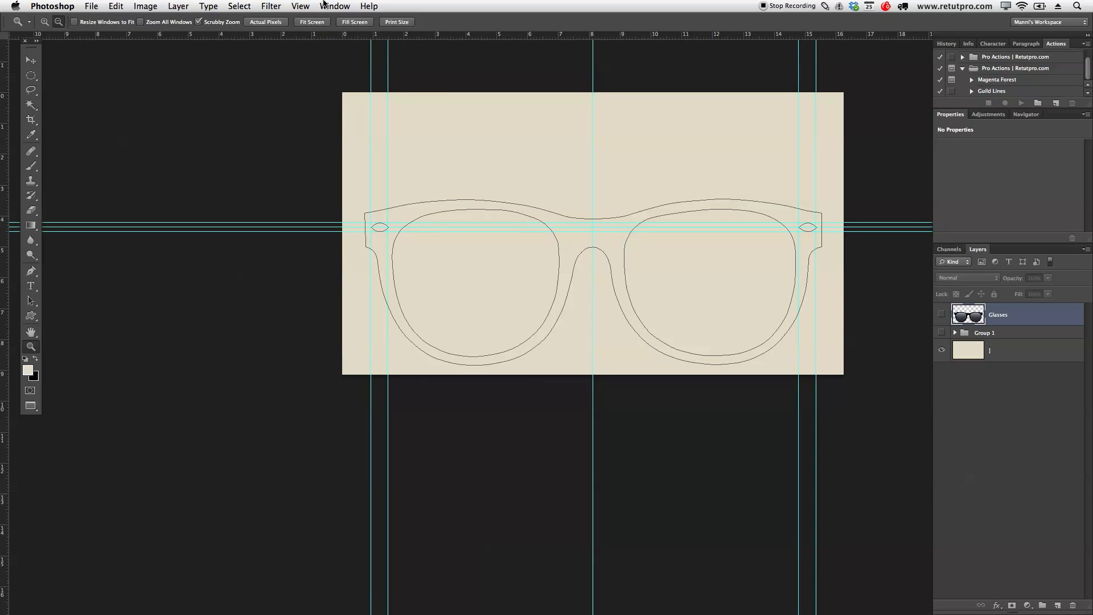
click(301, 6)
click(336, 280)
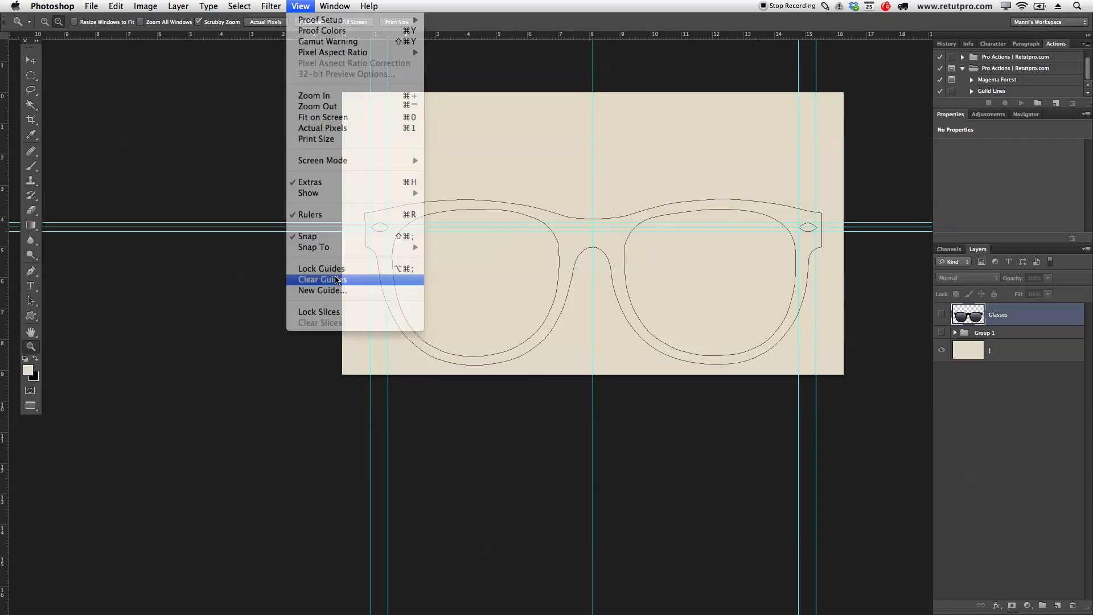
drag(583, 295, 563, 294)
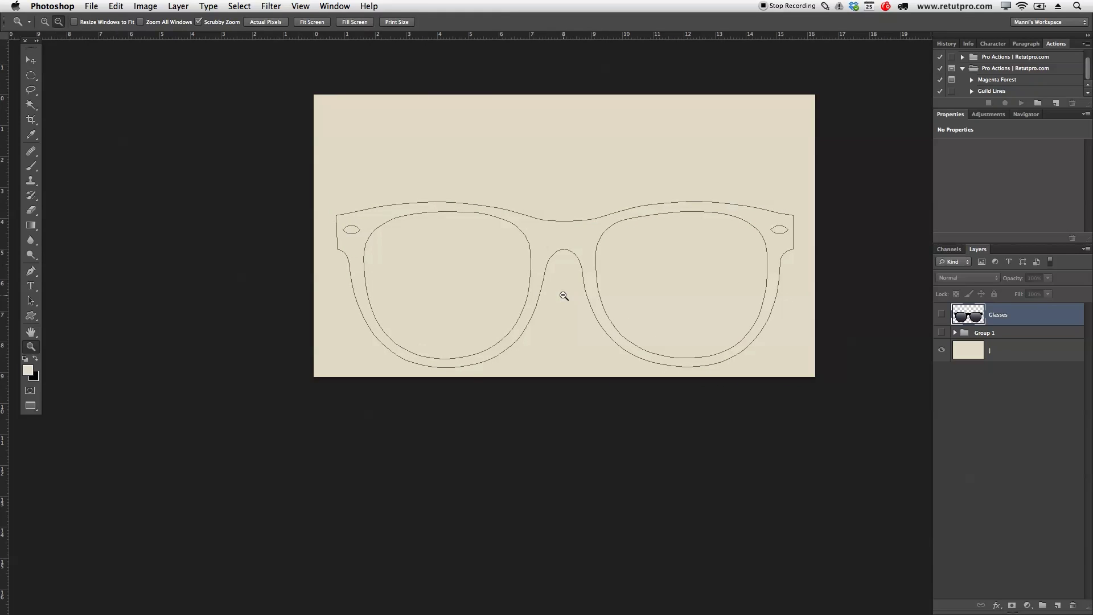
Define the complete glasses path as a custom shape named Glasses and dismiss the path from the canvas.
key(p)
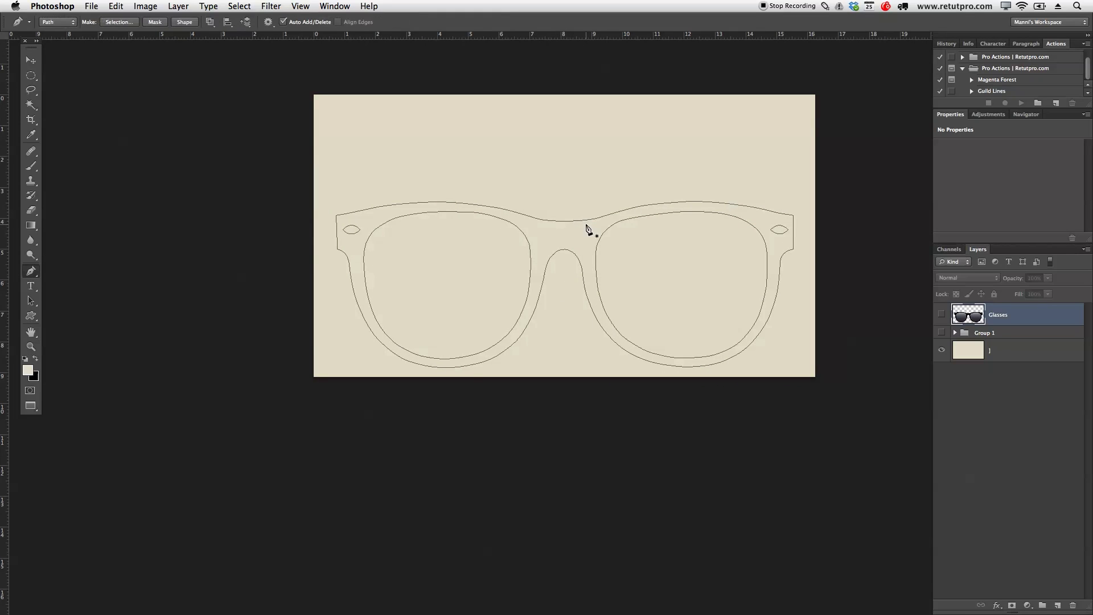
right_click(558, 233)
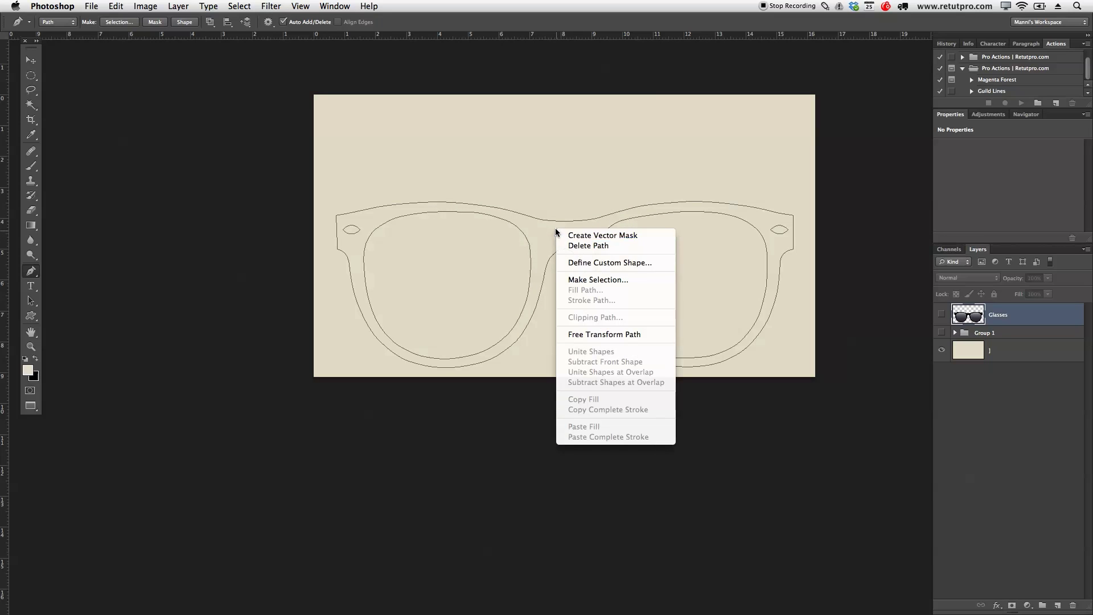
click(617, 264)
drag(674, 371, 506, 139)
text(S)
key(BackSpace)
text(Glasses)
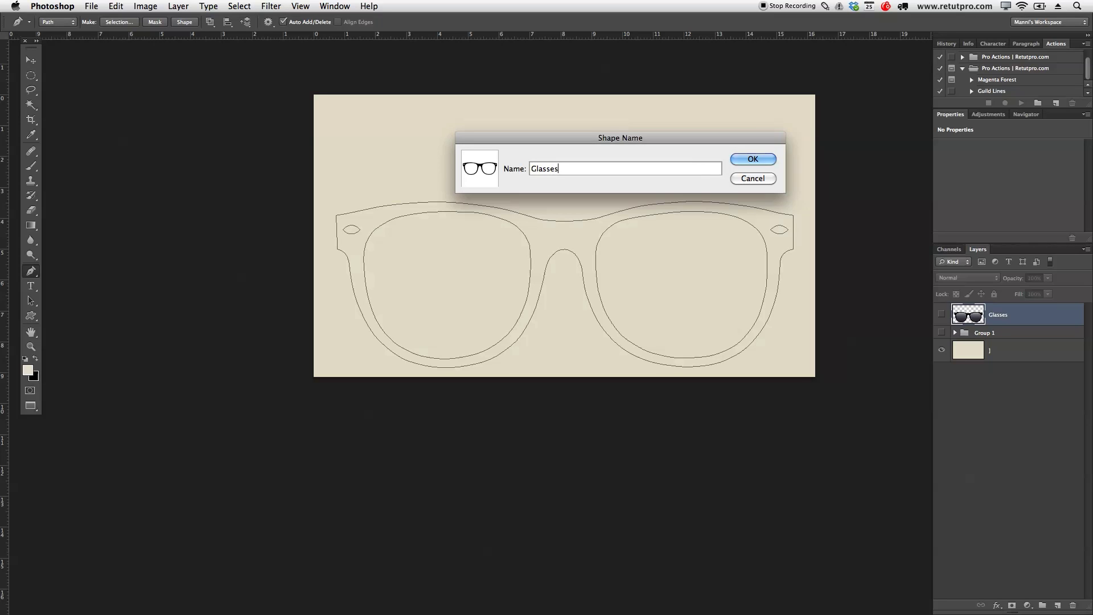
click(753, 159)
drag(757, 210, 685, 218)
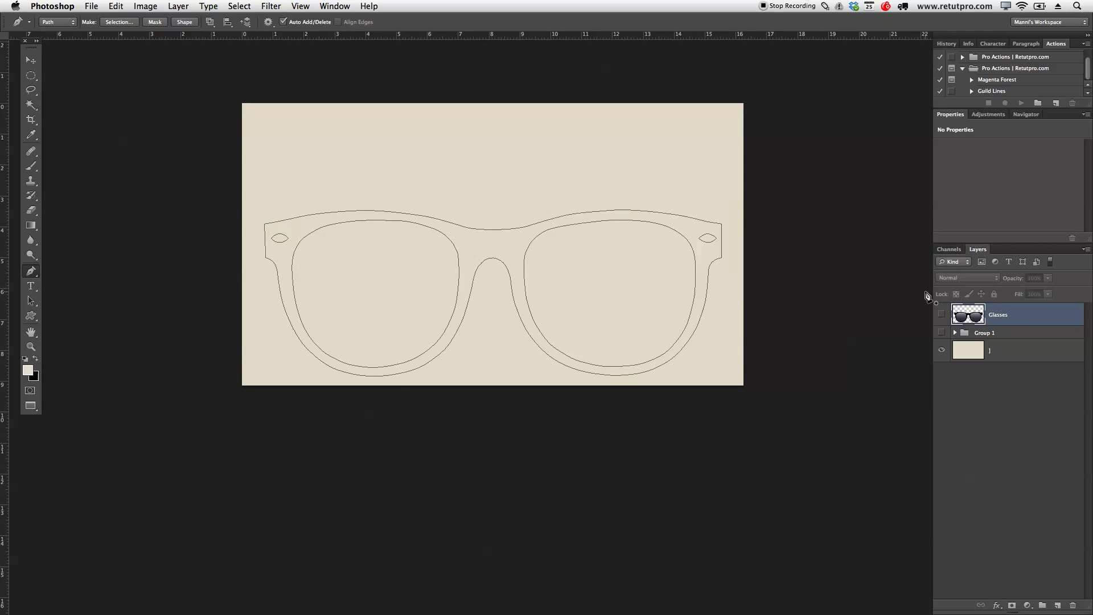
key(Return)
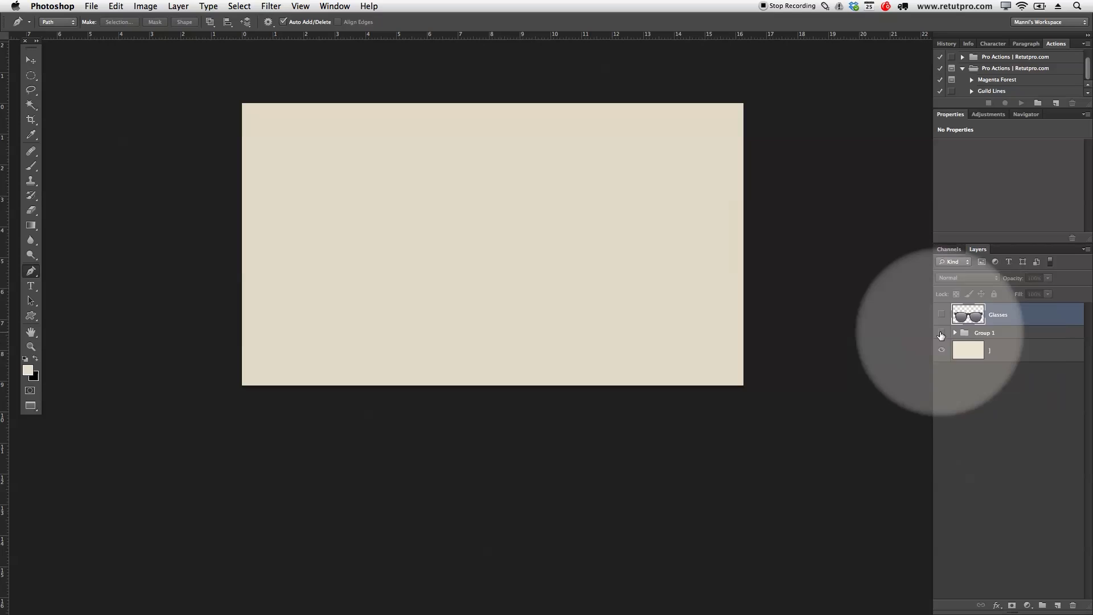
Choose the new glasses shape at the end of the custom shape library for the Custom Shape tool.
key(u)
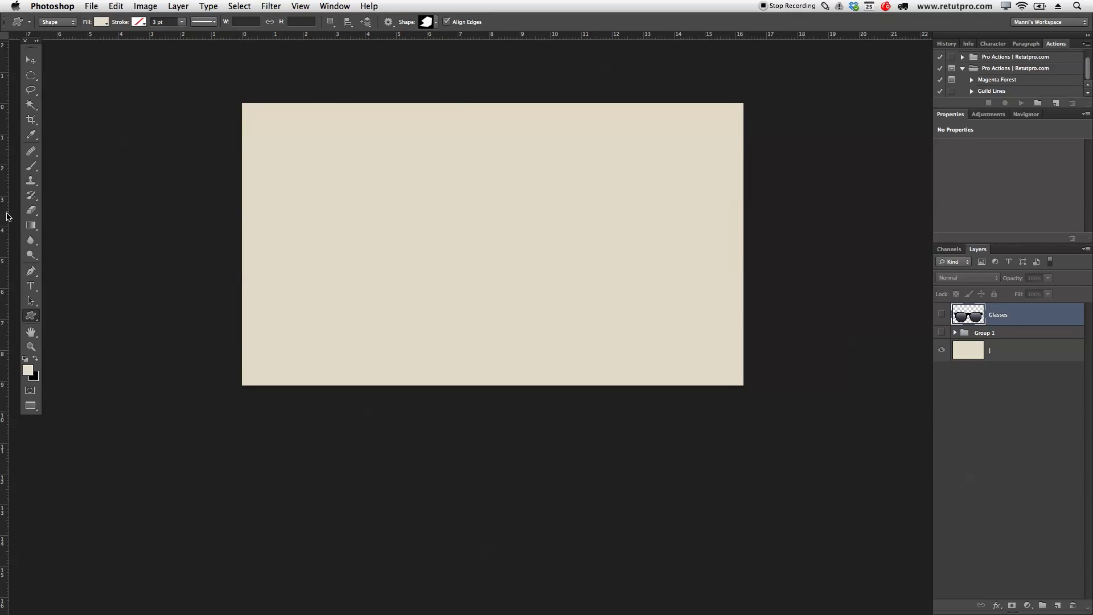
drag(31, 39, 2, 37)
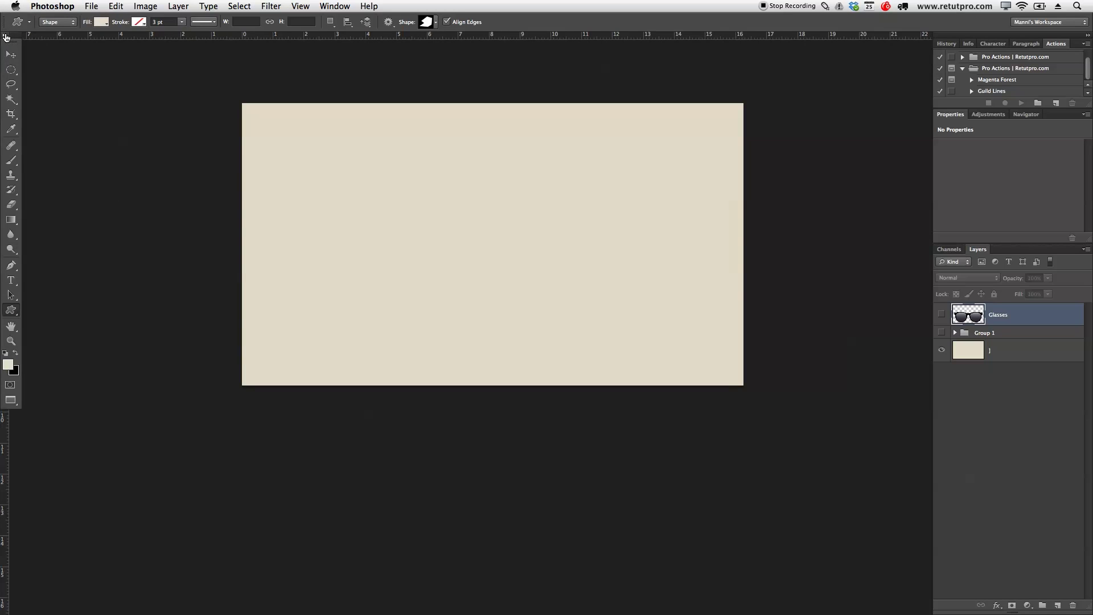
click(427, 22)
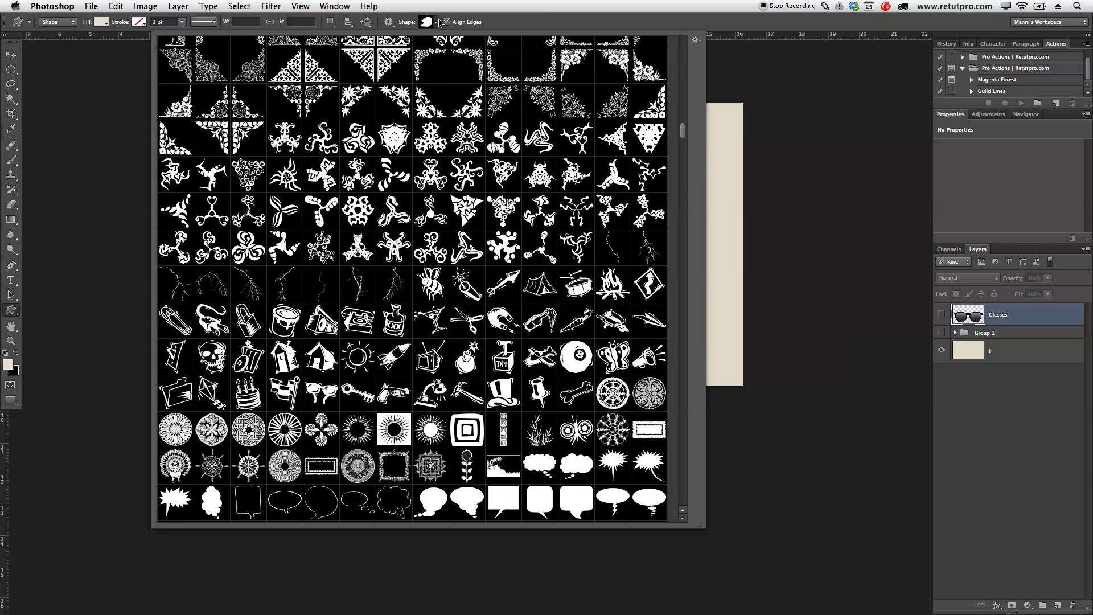
click(437, 23)
click(434, 22)
drag(685, 133, 683, 499)
click(682, 516)
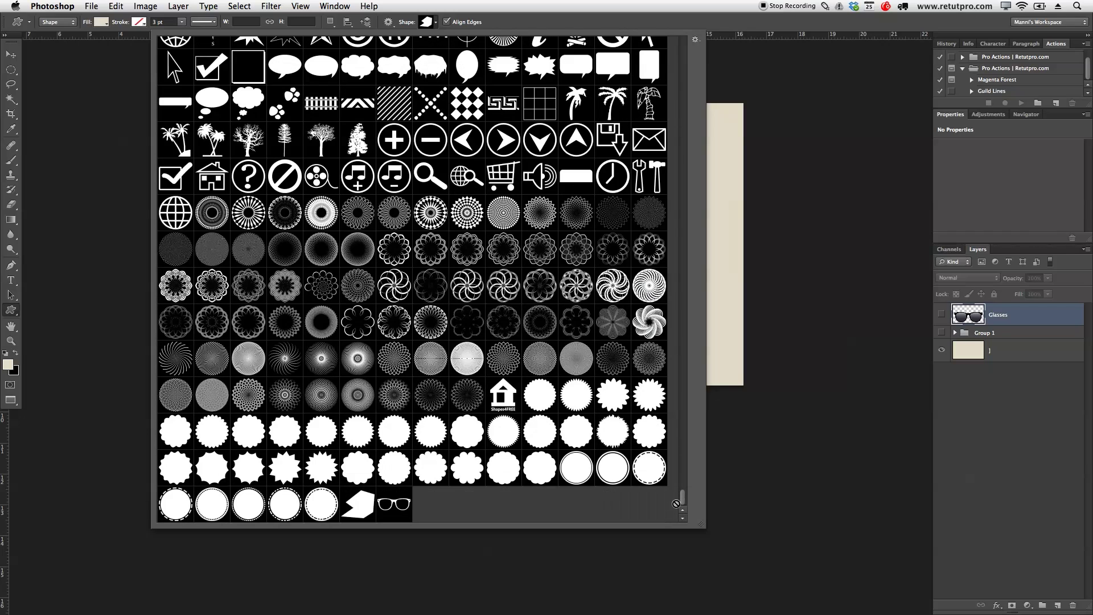
click(395, 505)
click(437, 24)
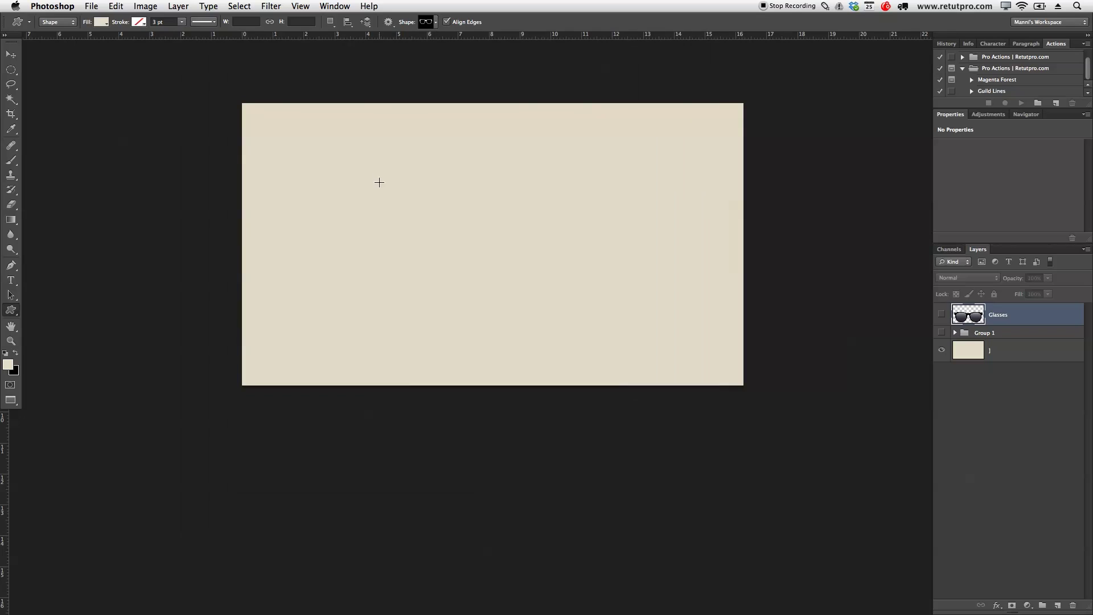
Try out the glasses shape at a large and a small size with a black fill, and delete the test shape layer.
drag(318, 172, 947, 505)
drag(315, 143, 497, 256)
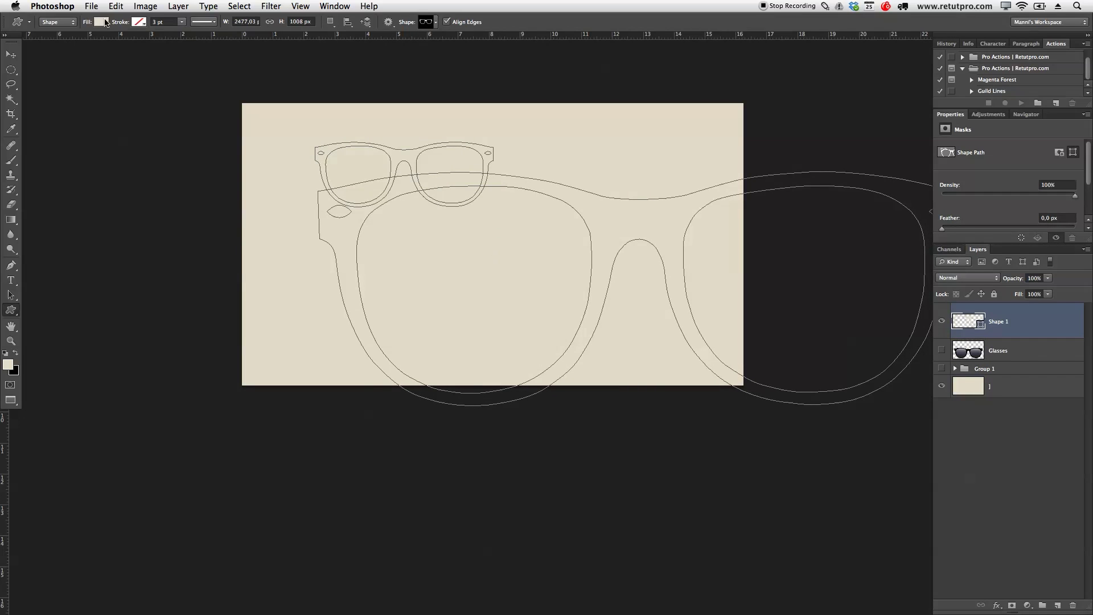
click(104, 22)
click(53, 77)
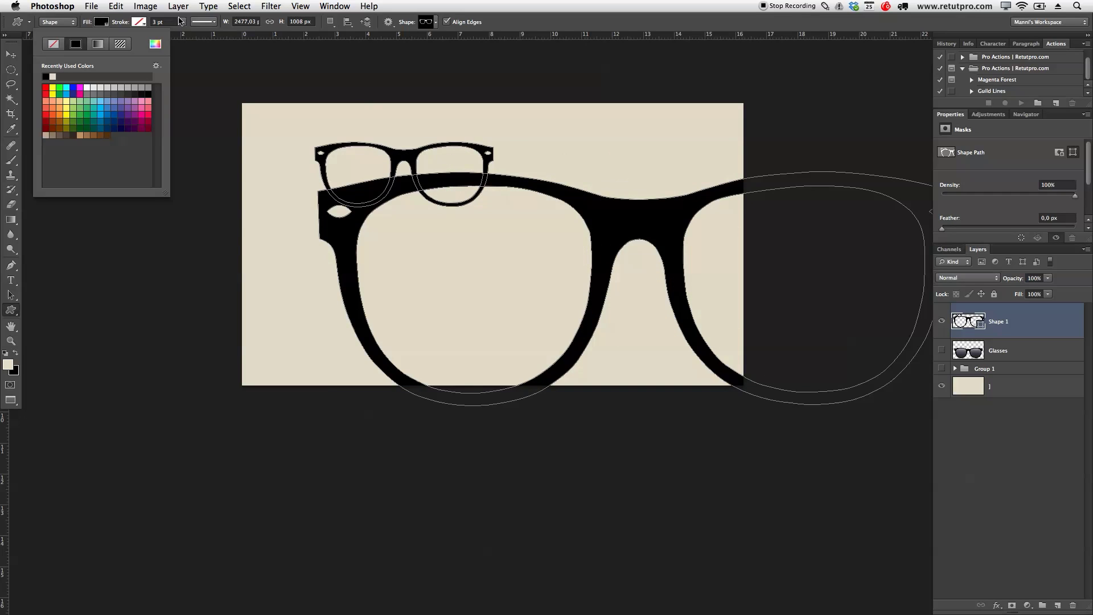
click(437, 24)
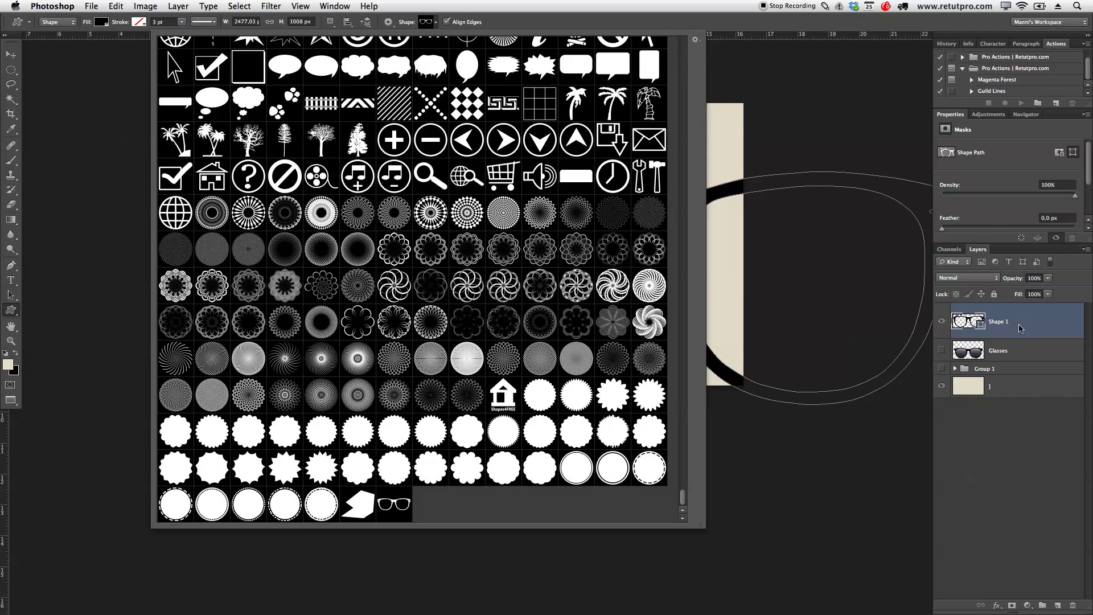
click(1006, 317)
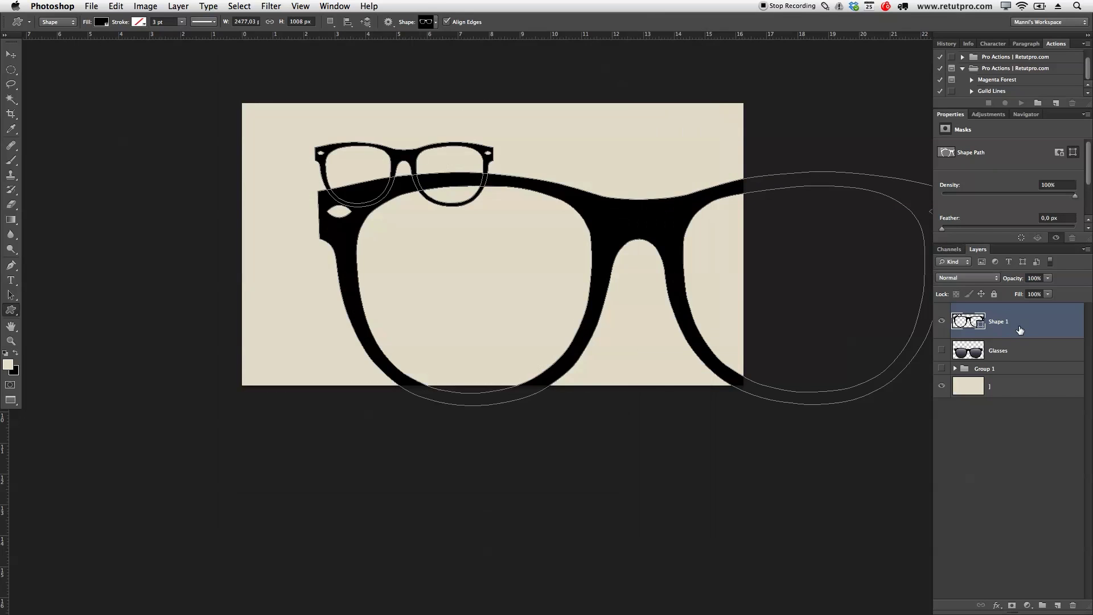
key(BackSpace)
Draw the glasses custom shape about 947 px wide and 344 px high on a new layer above the Glasses layer.
click(1043, 605)
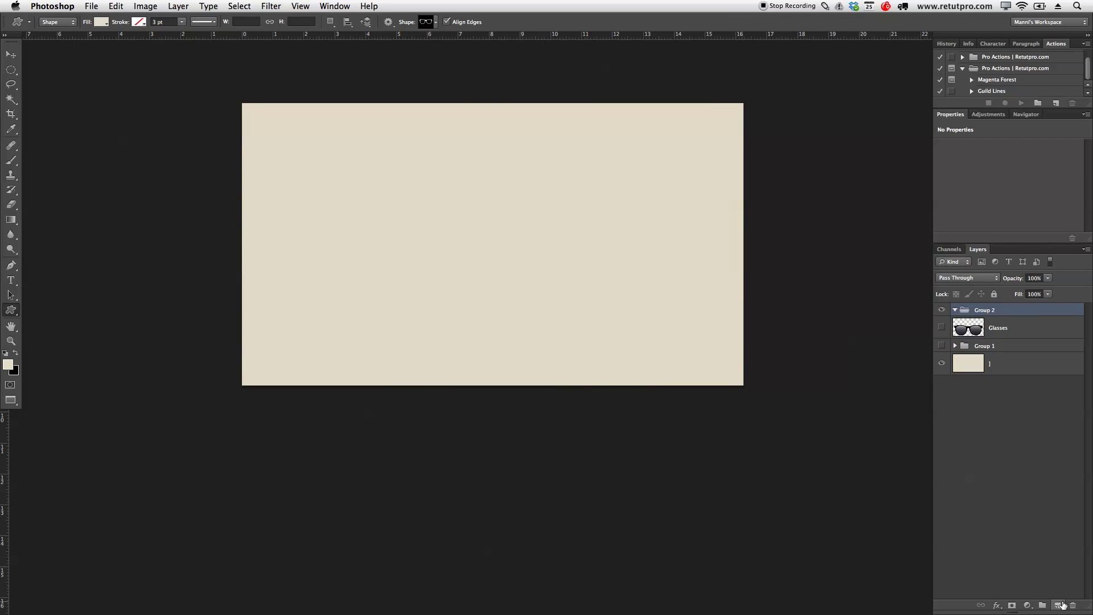
key(ctrl+z)
click(1059, 606)
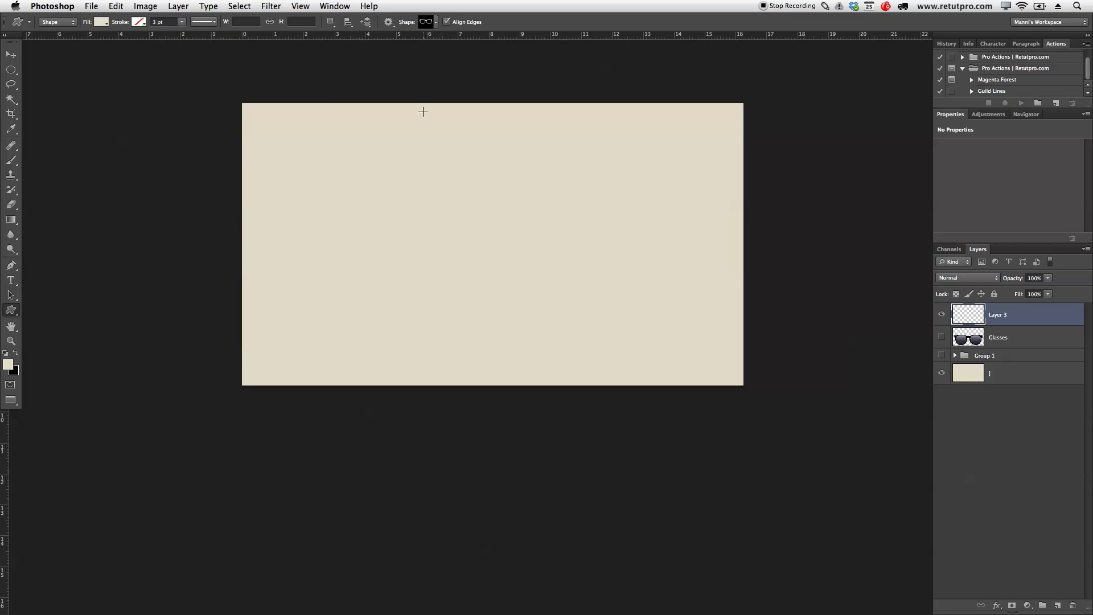
drag(322, 179, 569, 305)
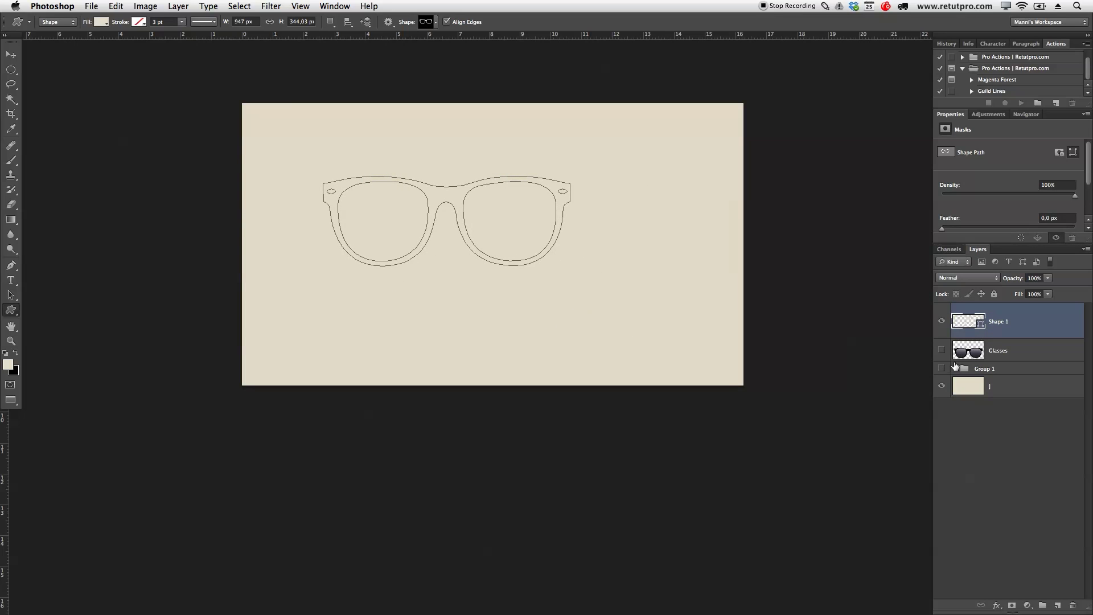
Show Group 1, scale the glasses shape to about 38% and place it over the badge's existing glasses.
click(942, 369)
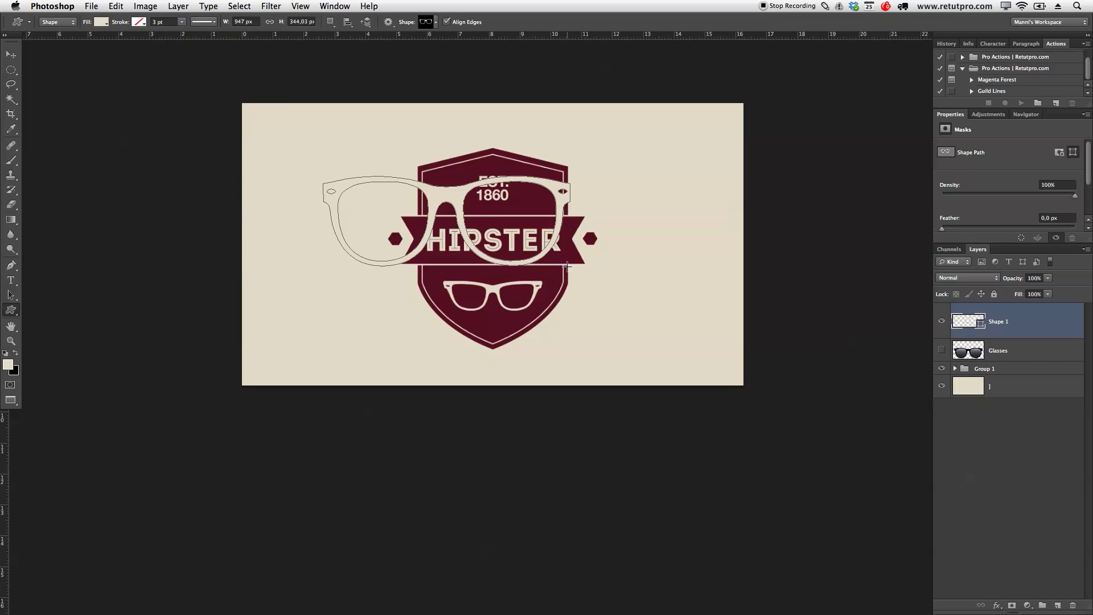
key(v)
drag(546, 203, 605, 283)
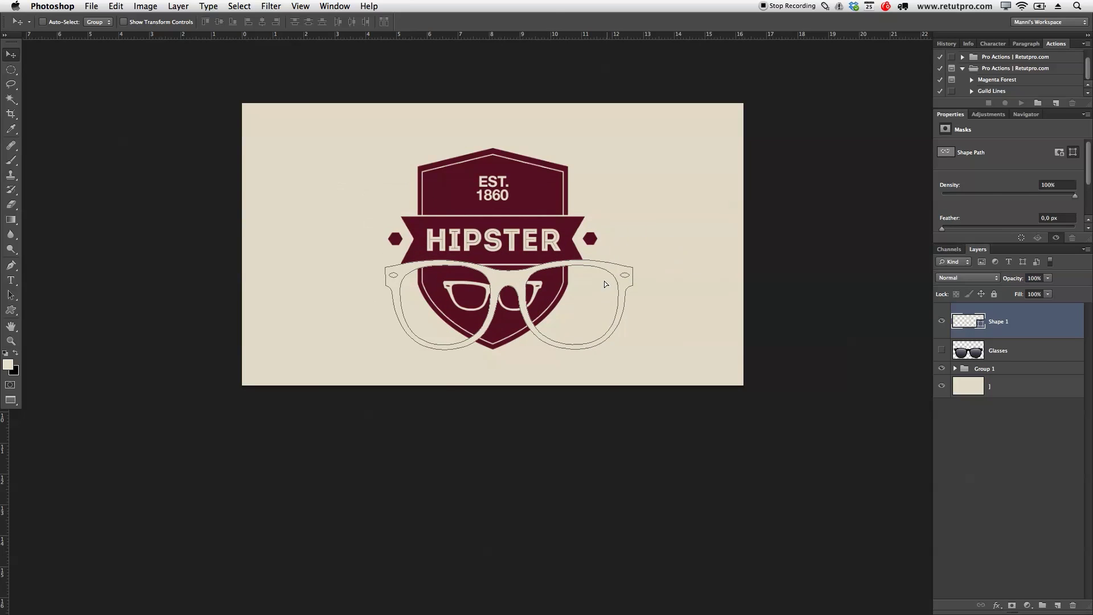
key(ctrl+t)
drag(632, 349, 512, 284)
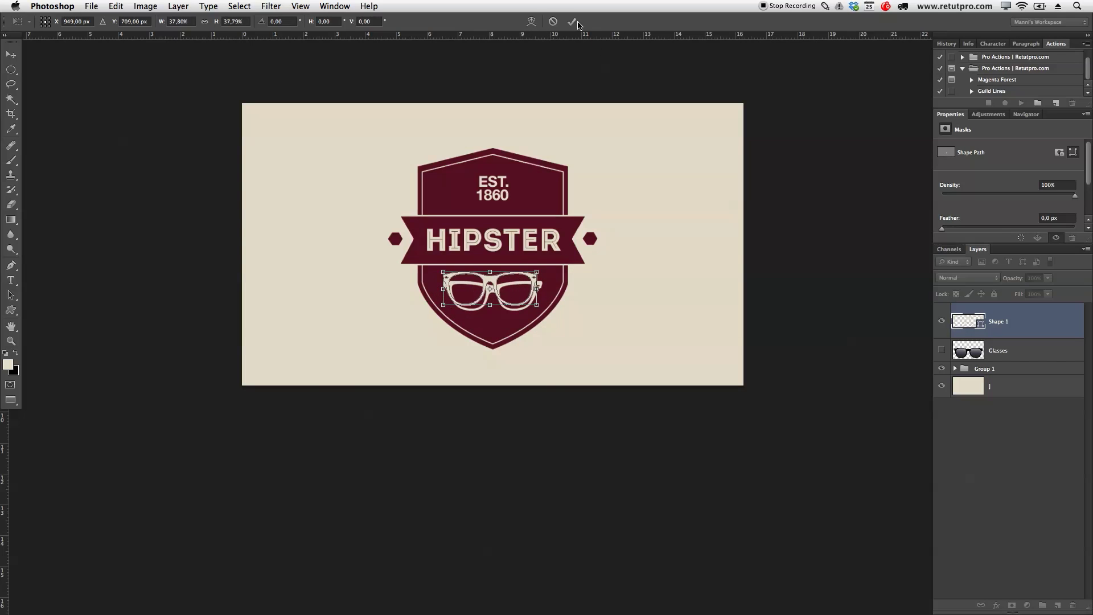
click(572, 22)
Hide Layer 3 copy in Group 1 and center the new glasses on the shield below the HIPSTER ribbon.
click(955, 369)
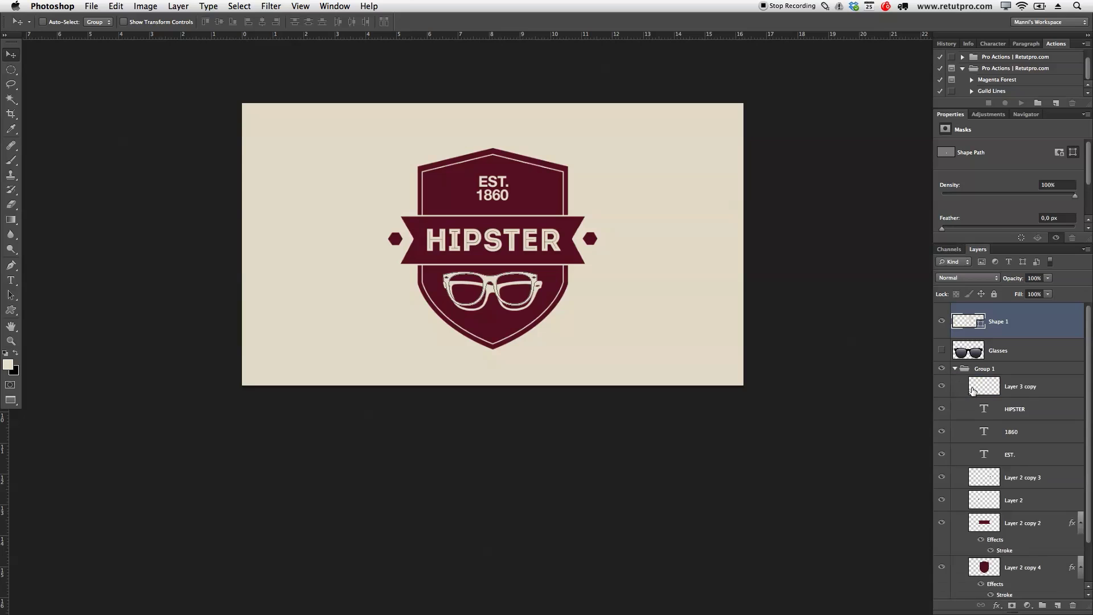
click(942, 388)
drag(489, 298, 487, 307)
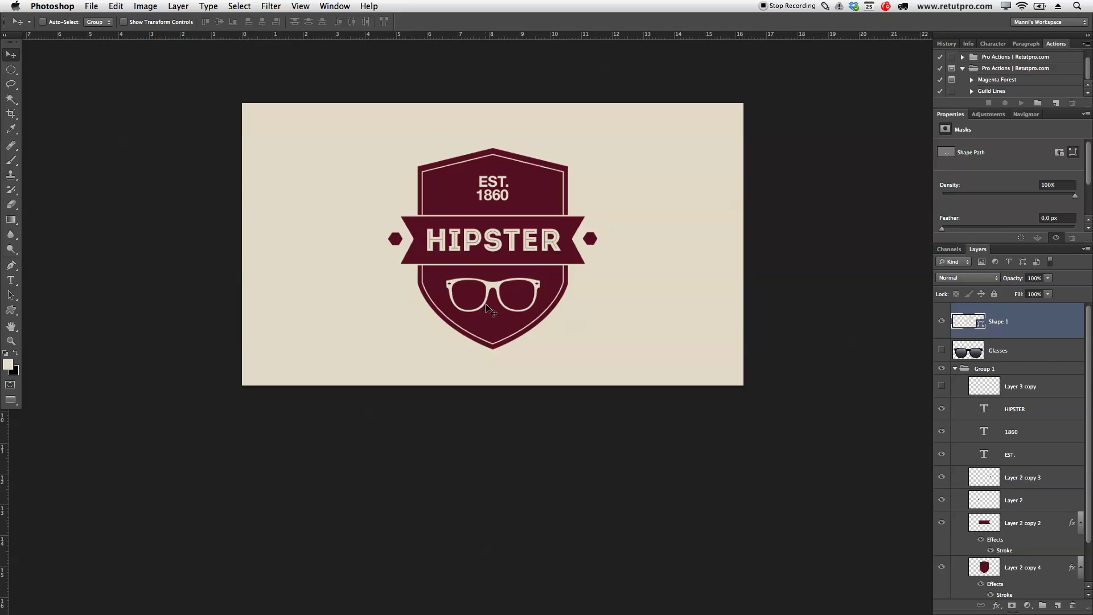